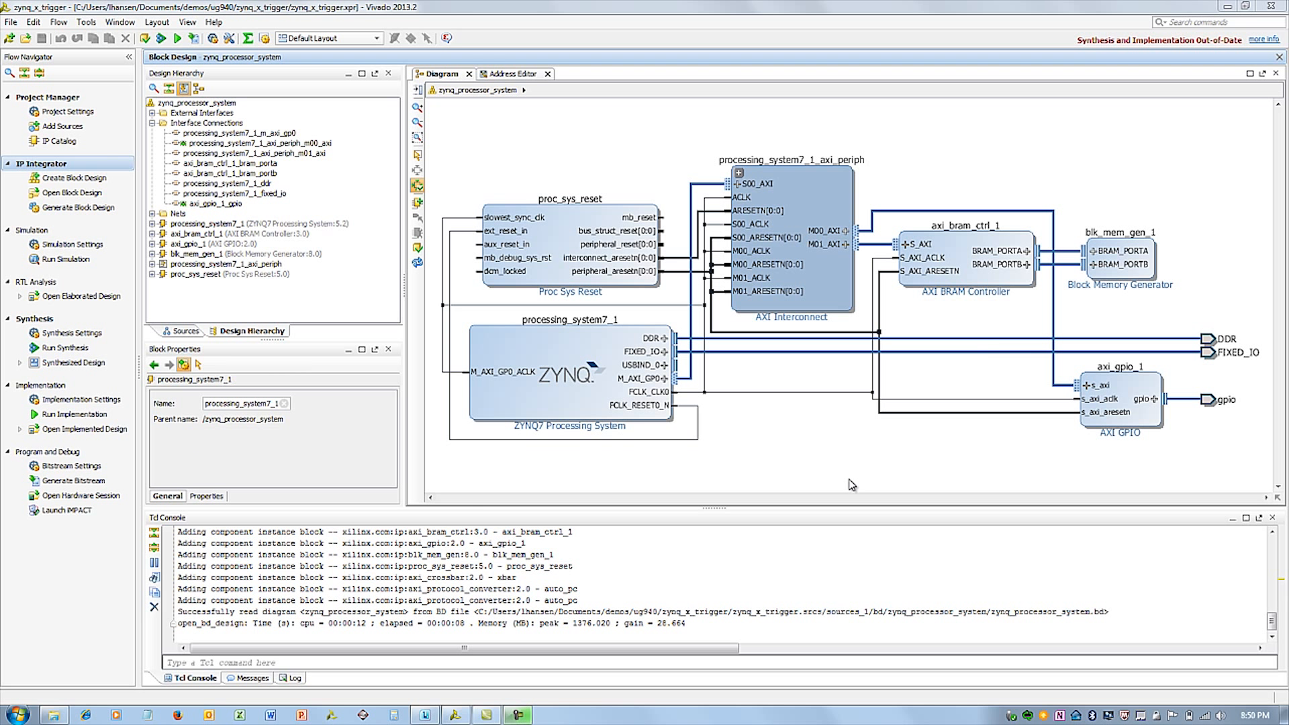
Review the ZYNQ7 Processing System customization, including the USB 0 MIO configuration, and close it without changes.
{"action": "left_click", "coordinate": [543, 354]}
{"action": "double_click", "coordinate": [543, 354]}
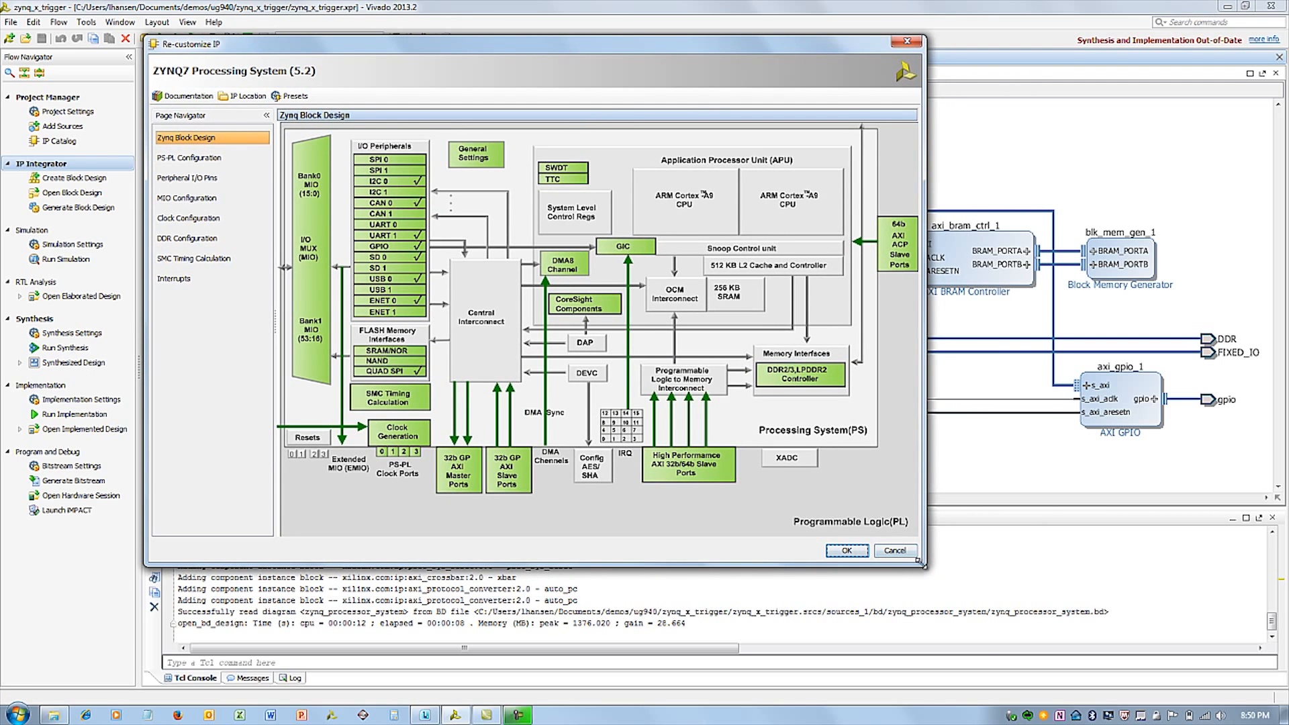
{"action": "left_click_drag", "start_coordinate": [920, 562], "coordinate": [1086, 682]}
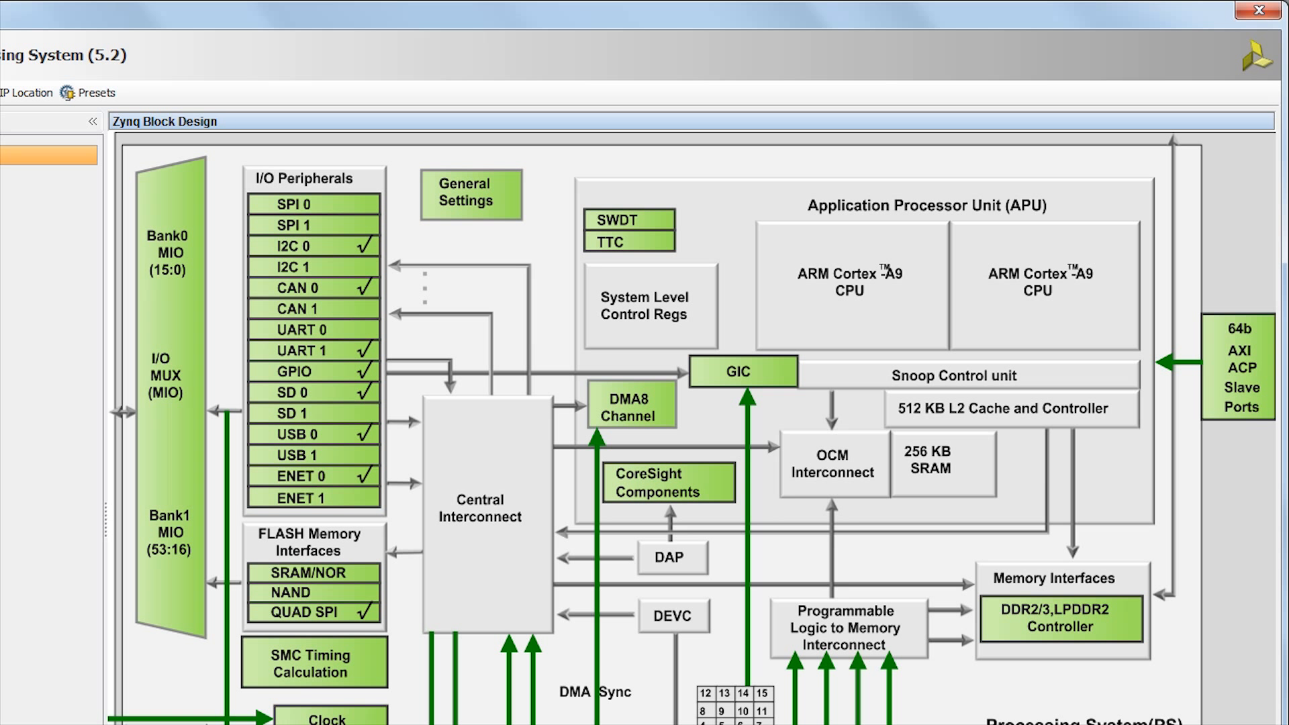
{"action": "left_click", "coordinate": [300, 439]}
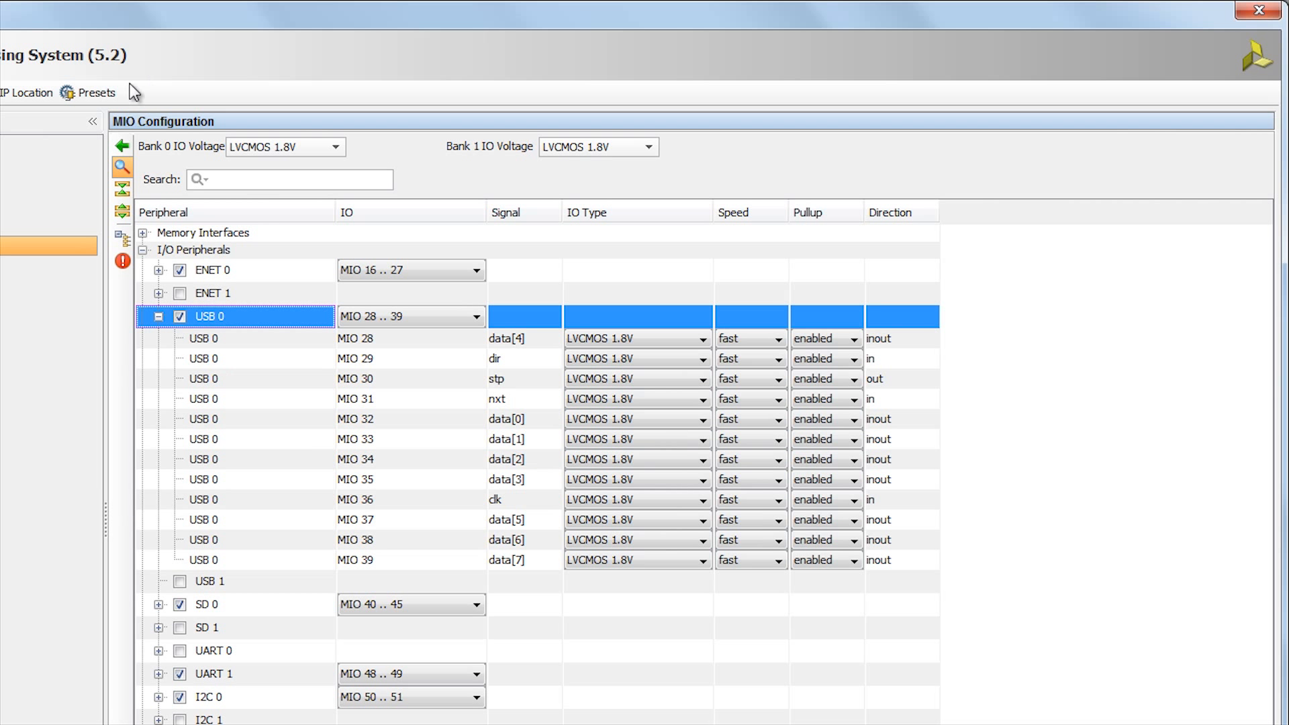
{"action": "left_click", "coordinate": [27, 155]}
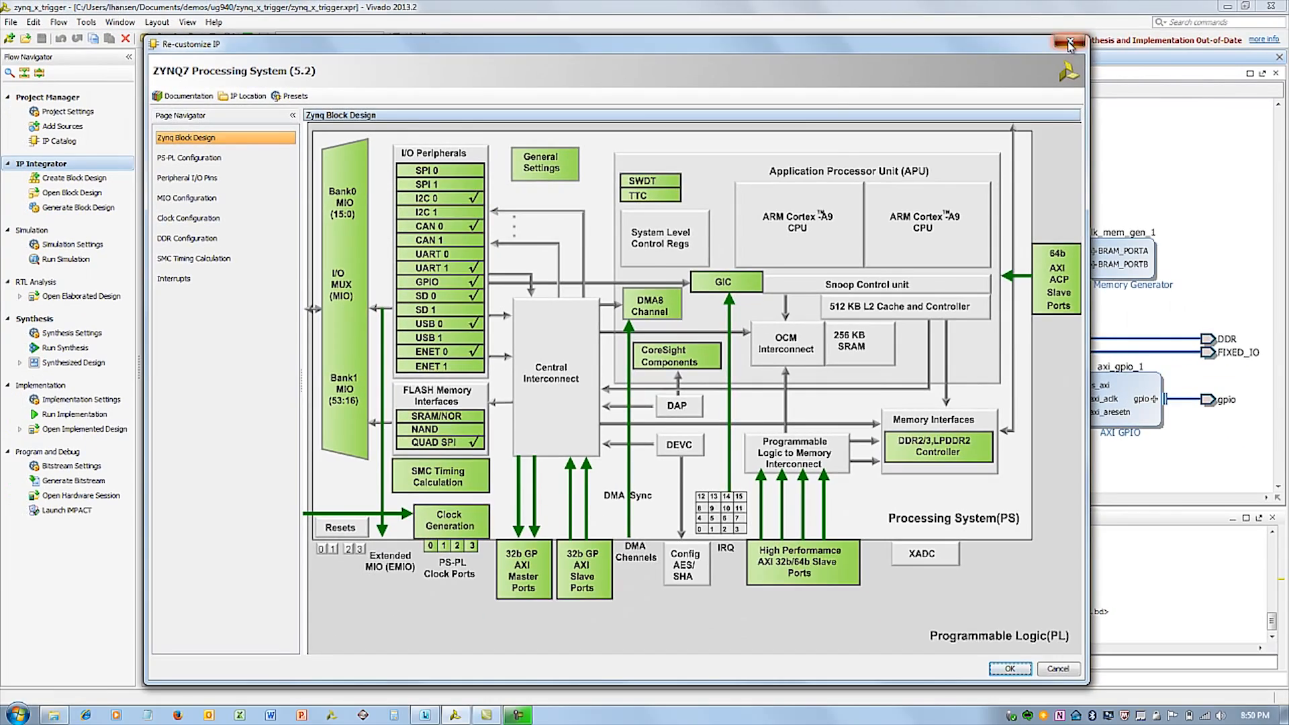
{"action": "left_click", "coordinate": [1069, 45]}
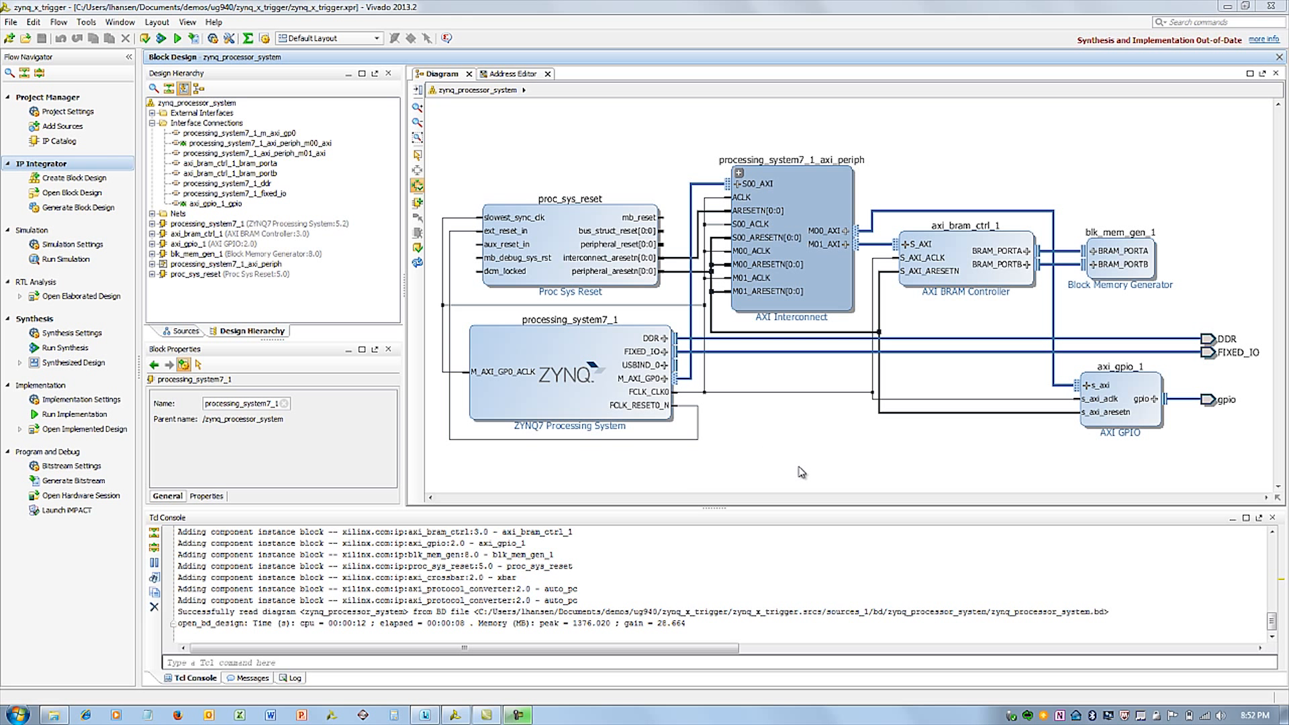
Look through the catalog of IP available for the block diagram and dismiss it.
{"action": "right_click", "coordinate": [656, 174]}
{"action": "left_click", "coordinate": [685, 245]}
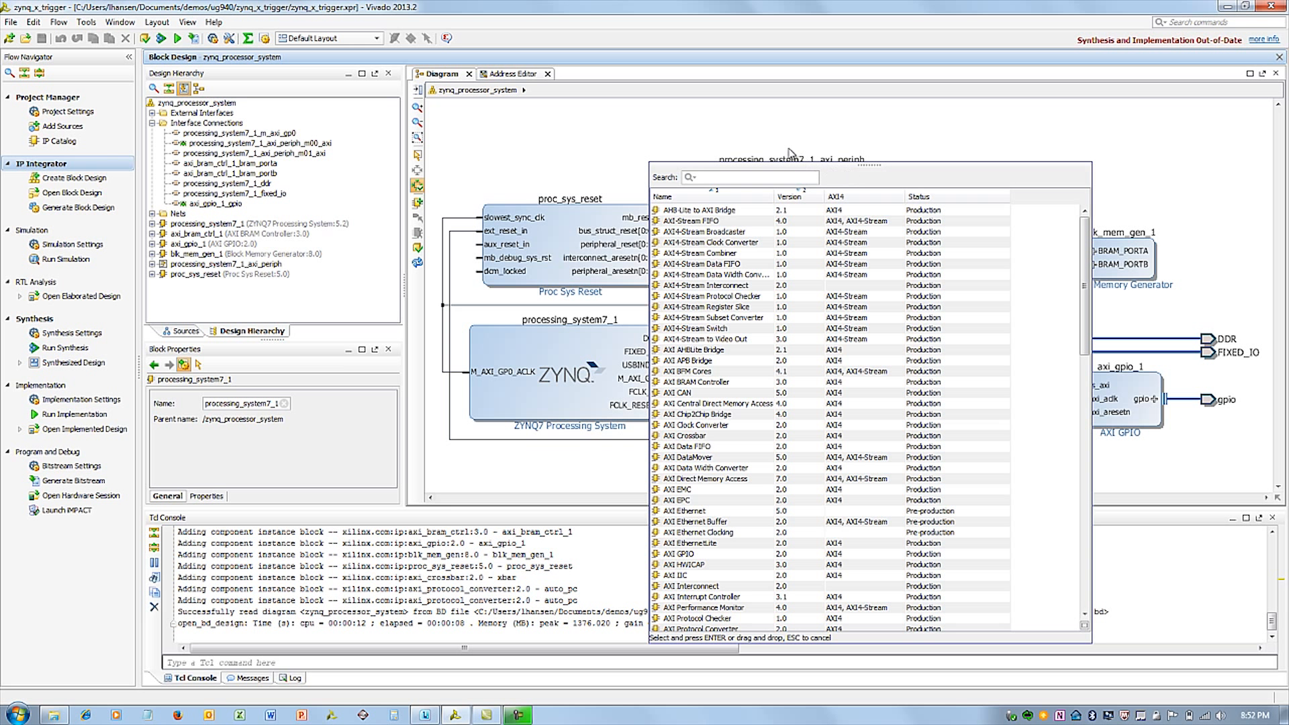
{"action": "left_click", "coordinate": [924, 146]}
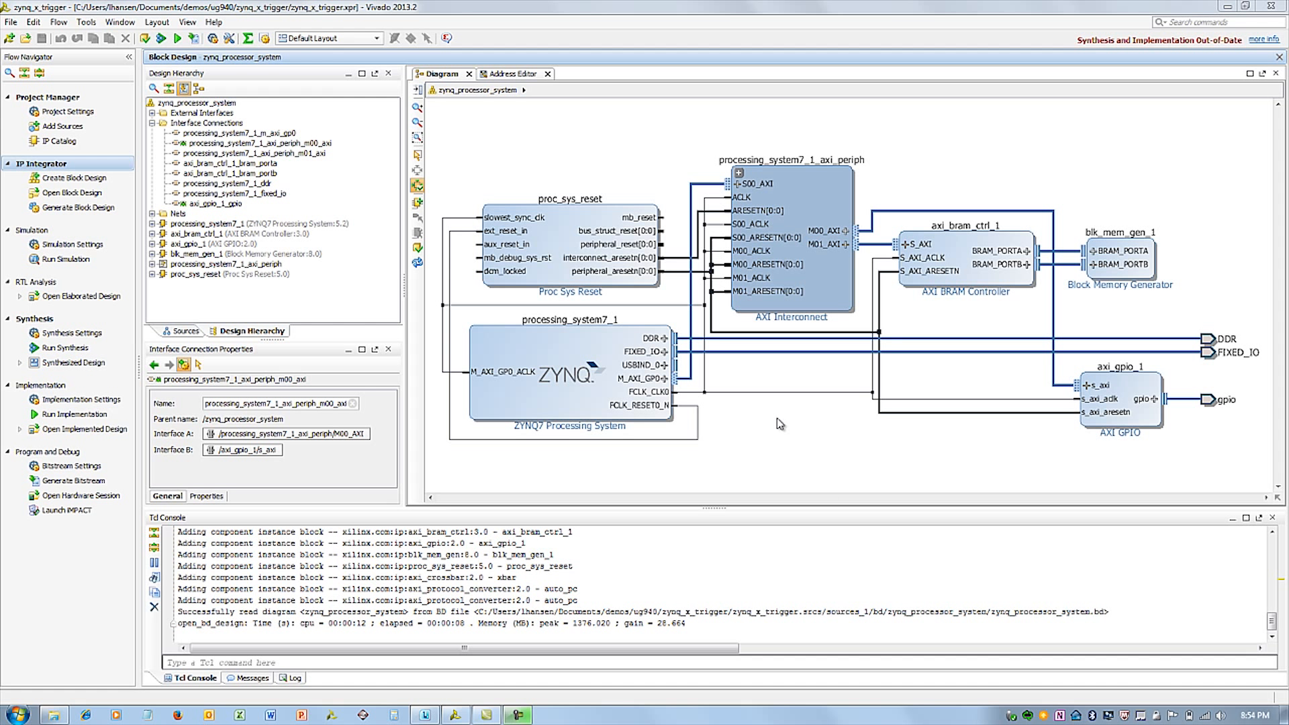
Show the Mark Debug option for the DDR interface connection and dismiss the options.
{"action": "right_click", "coordinate": [747, 339]}
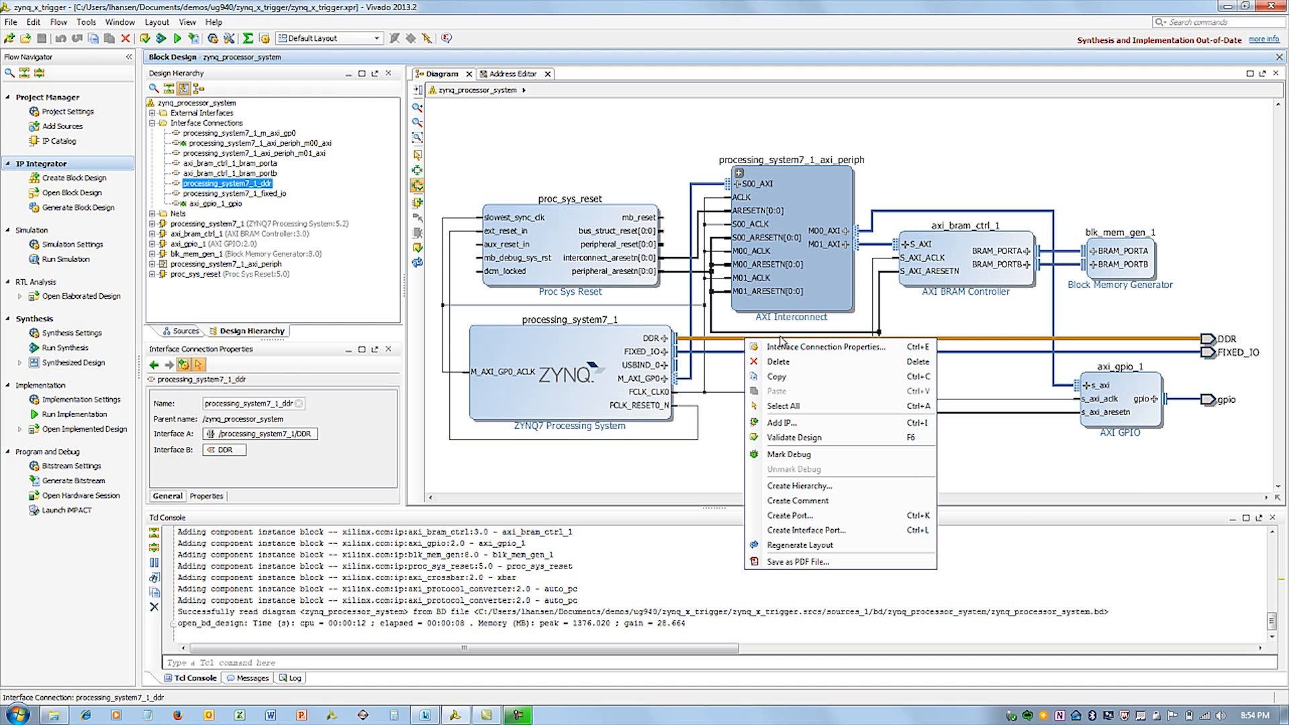
{"action": "left_click", "coordinate": [798, 456]}
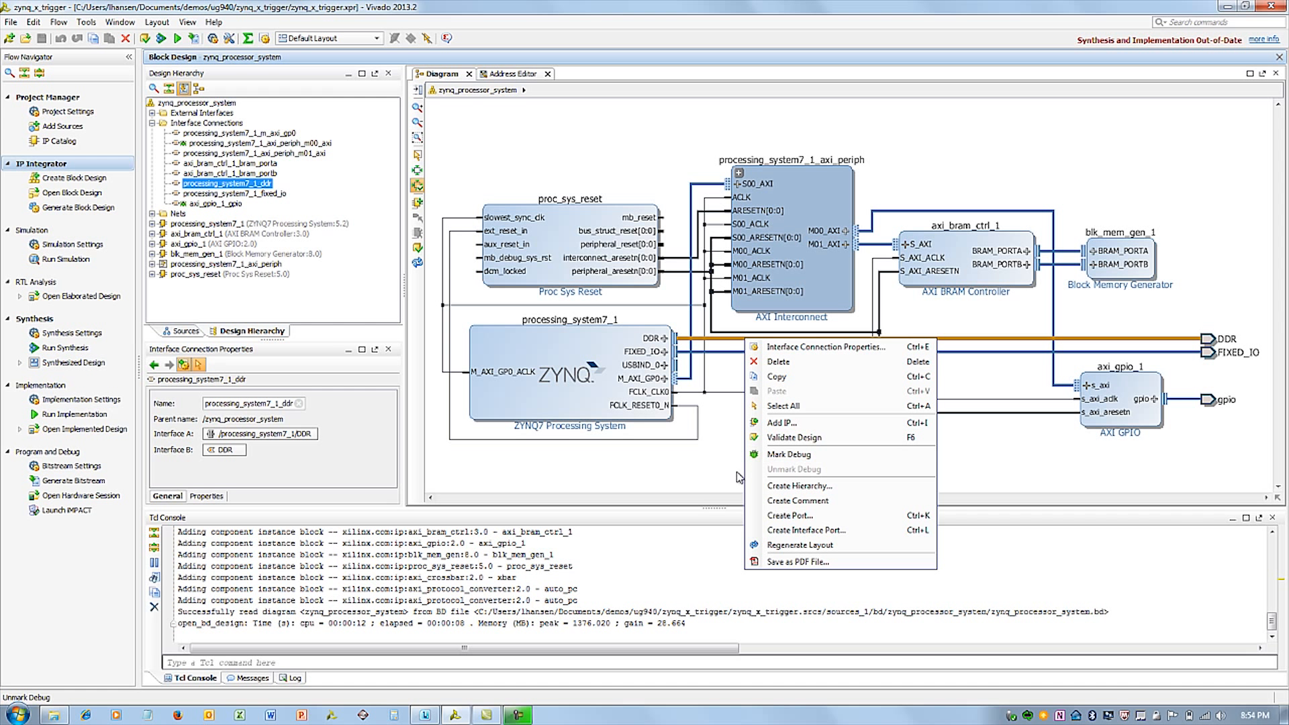
{"action": "left_click", "coordinate": [698, 472]}
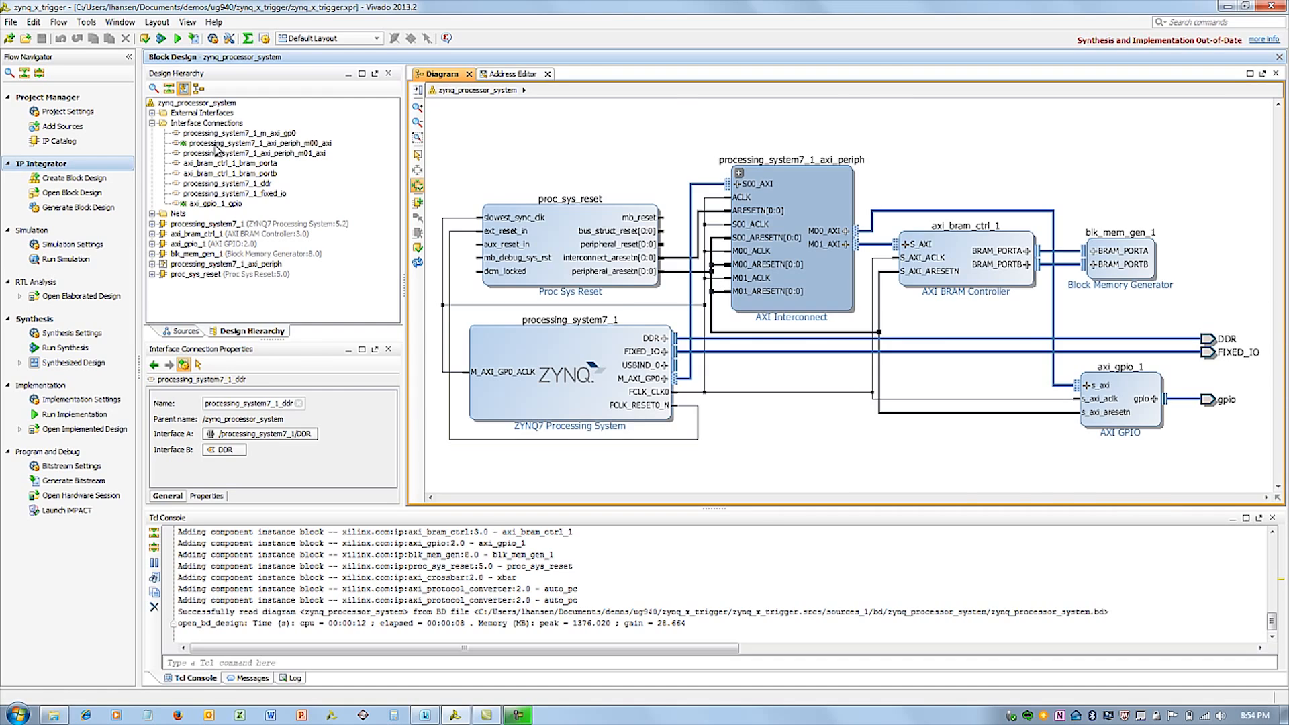
Locate the M00_AXI interface connection and the axi_gpio_1 gpio connection in the block diagram.
{"action": "left_click", "coordinate": [215, 143]}
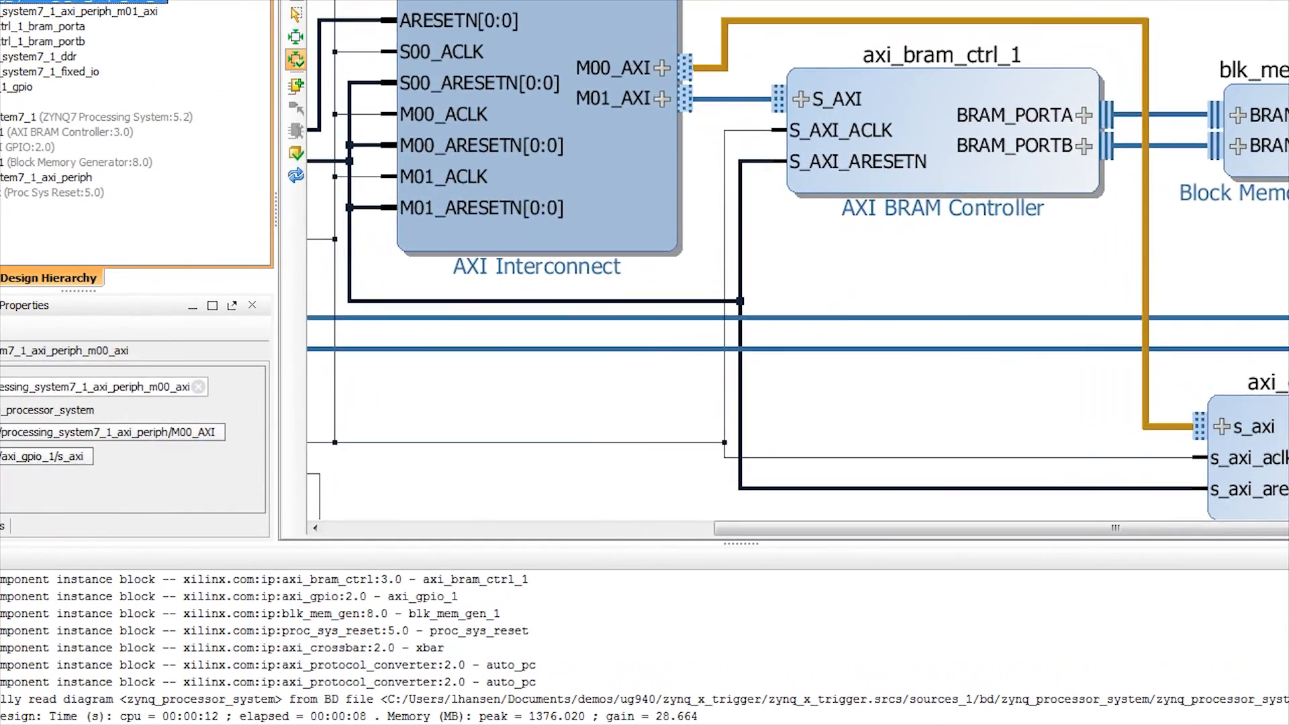
{"action": "left_click", "coordinate": [222, 203]}
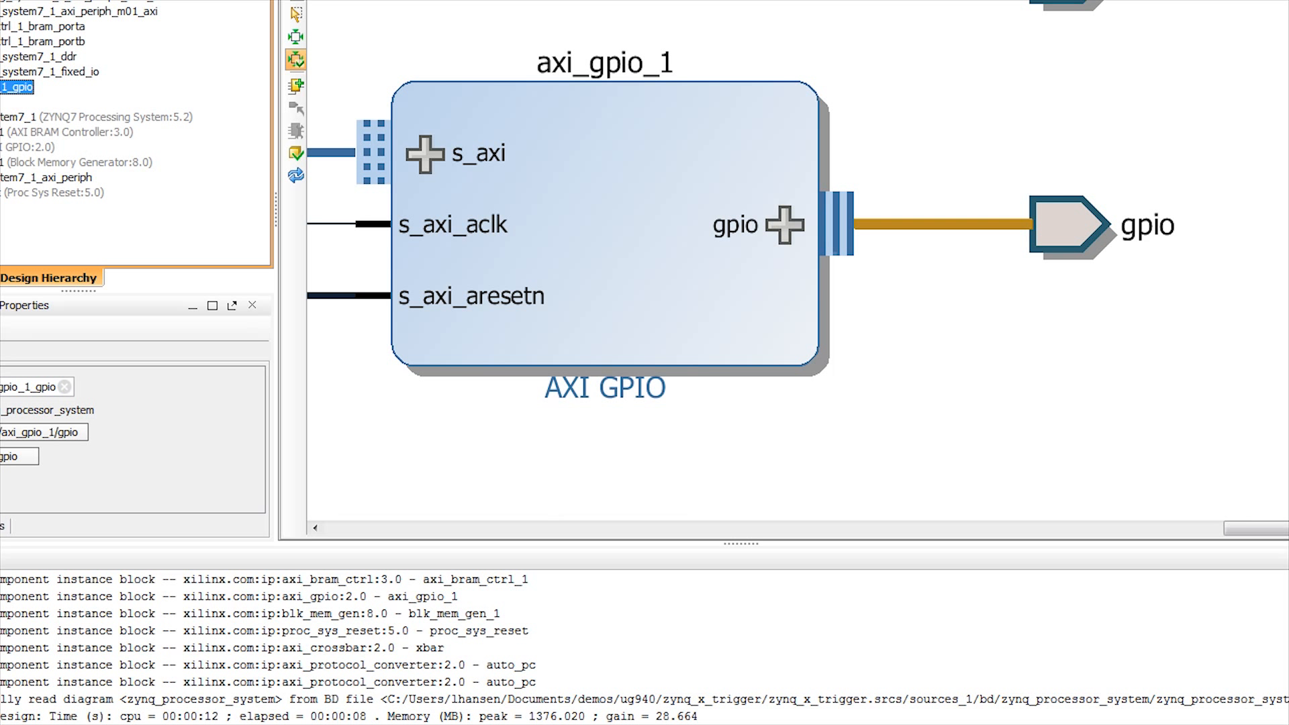
{"action": "left_click", "coordinate": [3, 2]}
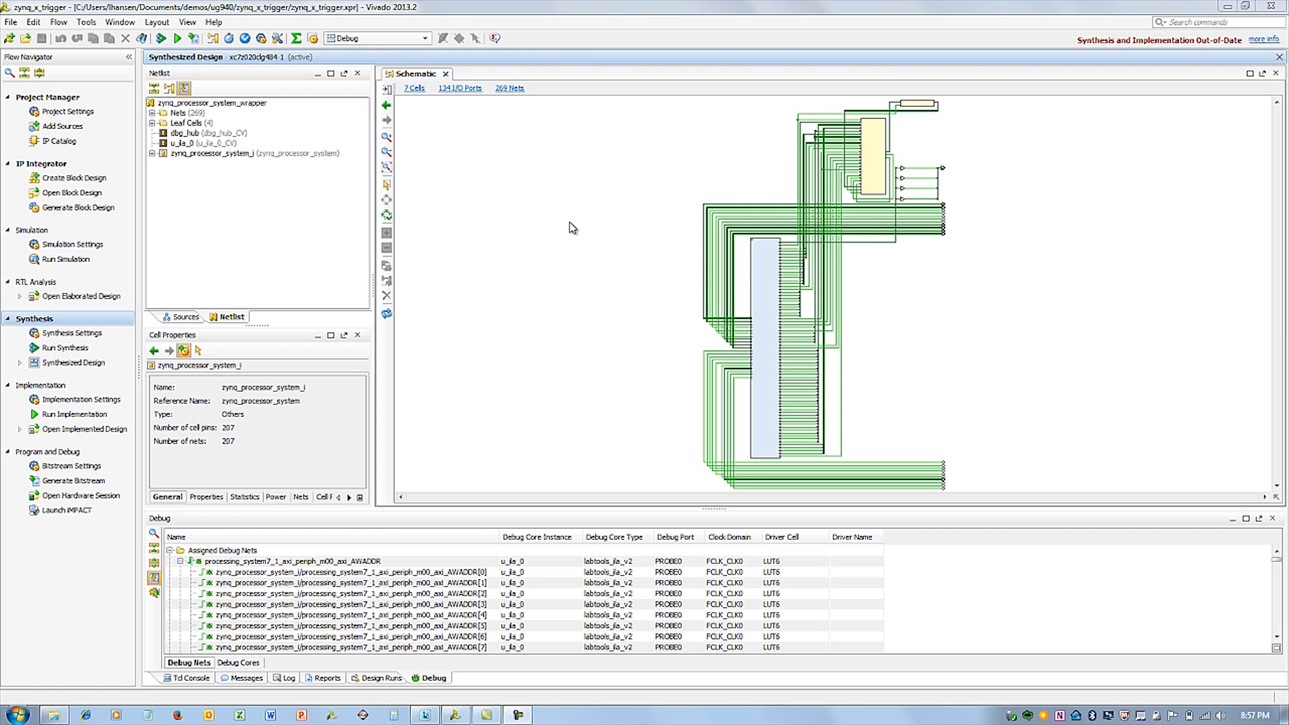
Inspect the zynq_processor_system_i cell in the synthesized schematic and look closely at the u_ila_0 debug core.
{"action": "left_click", "coordinate": [764, 275]}
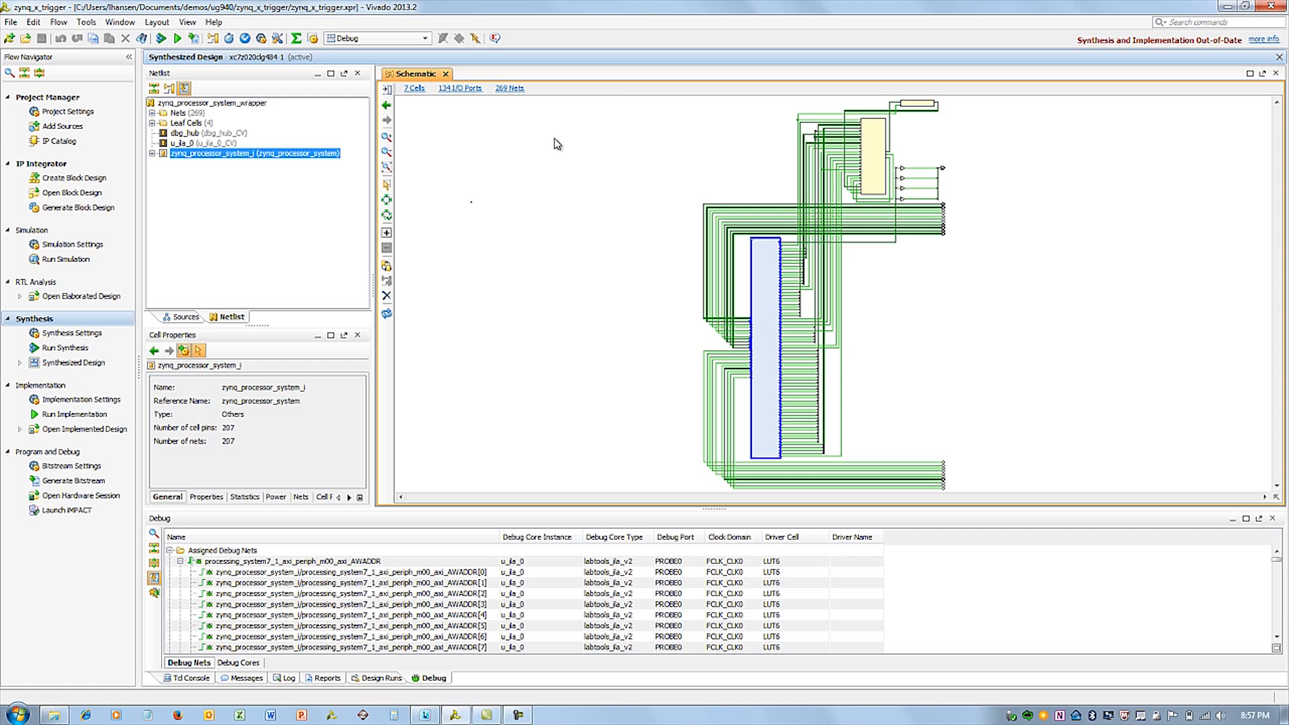
{"action": "left_click", "coordinate": [610, 168]}
{"action": "left_click_drag", "start_coordinate": [775, 103], "coordinate": [898, 173]}
{"action": "left_click_drag", "start_coordinate": [705, 170], "coordinate": [766, 238]}
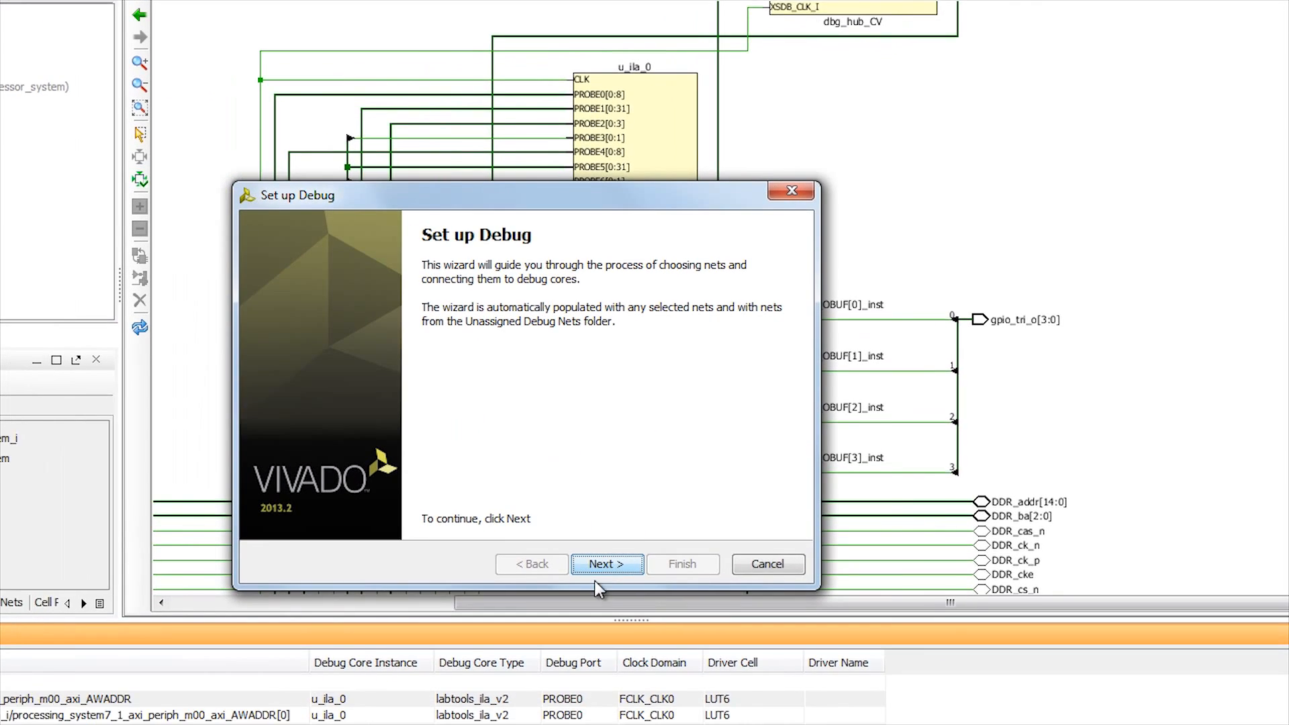
Review the existing debug nets in the Set up Debug wizard, try FCLK_CLK0 as one net's clock domain, and cancel both dialogs.
{"action": "left_click", "coordinate": [411, 613]}
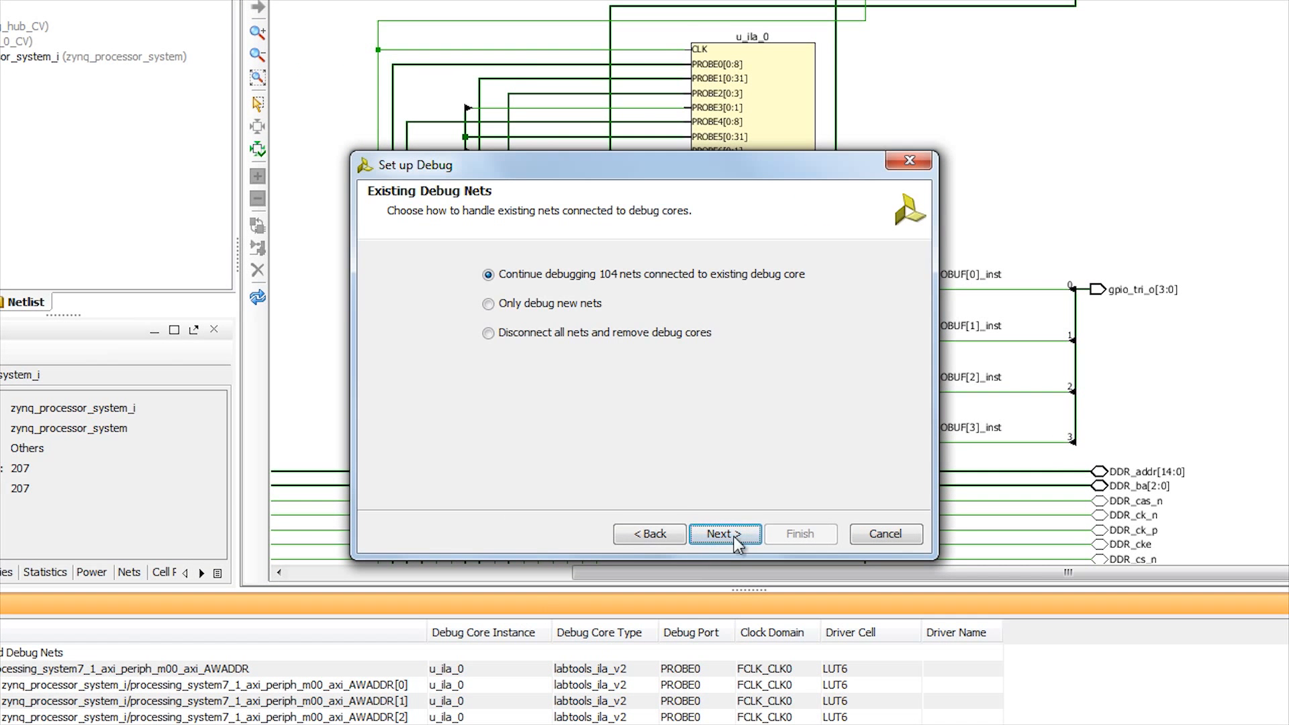
{"action": "left_click", "coordinate": [712, 542]}
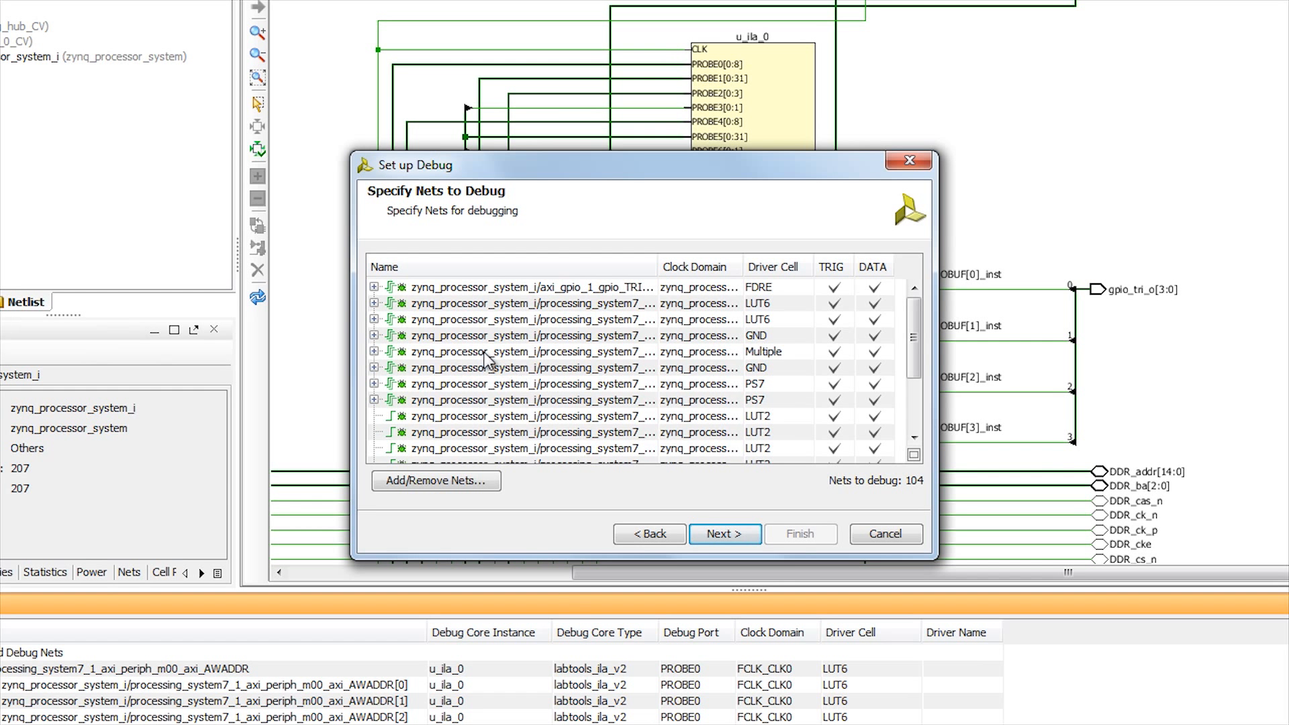
{"action": "left_click", "coordinate": [449, 352]}
{"action": "right_click", "coordinate": [443, 356]}
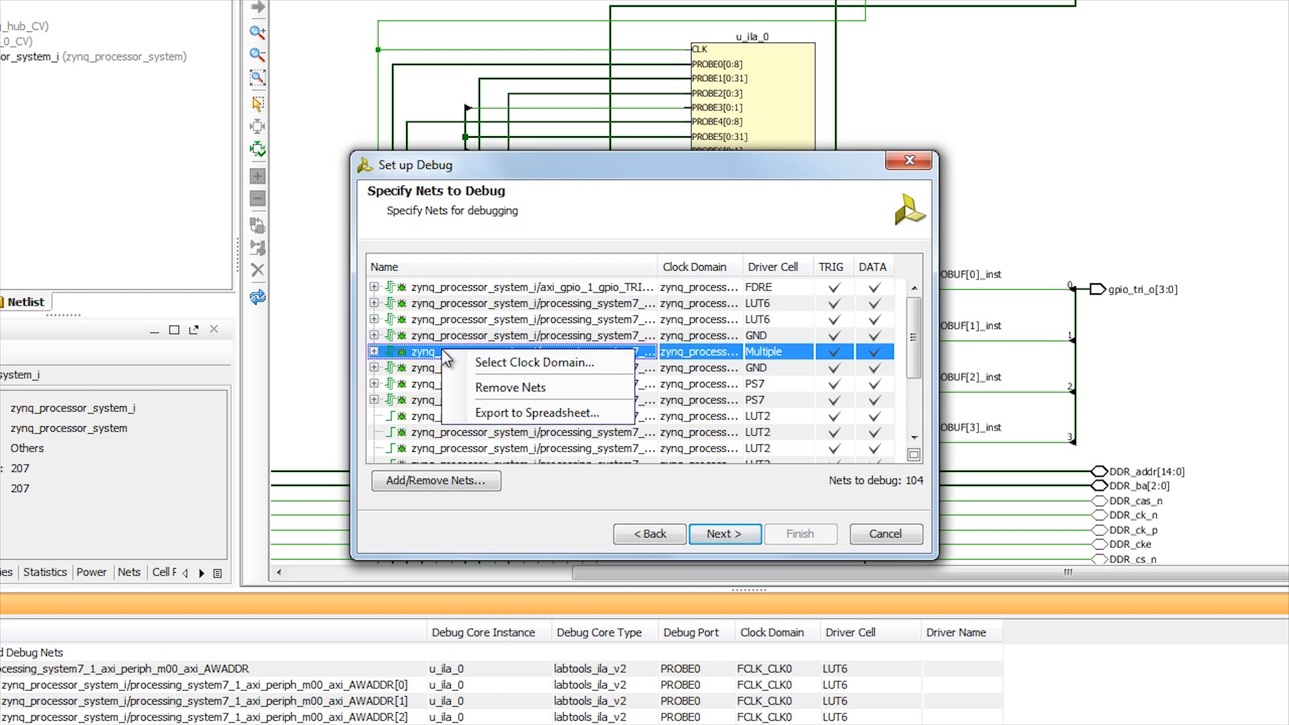
{"action": "left_click", "coordinate": [473, 366]}
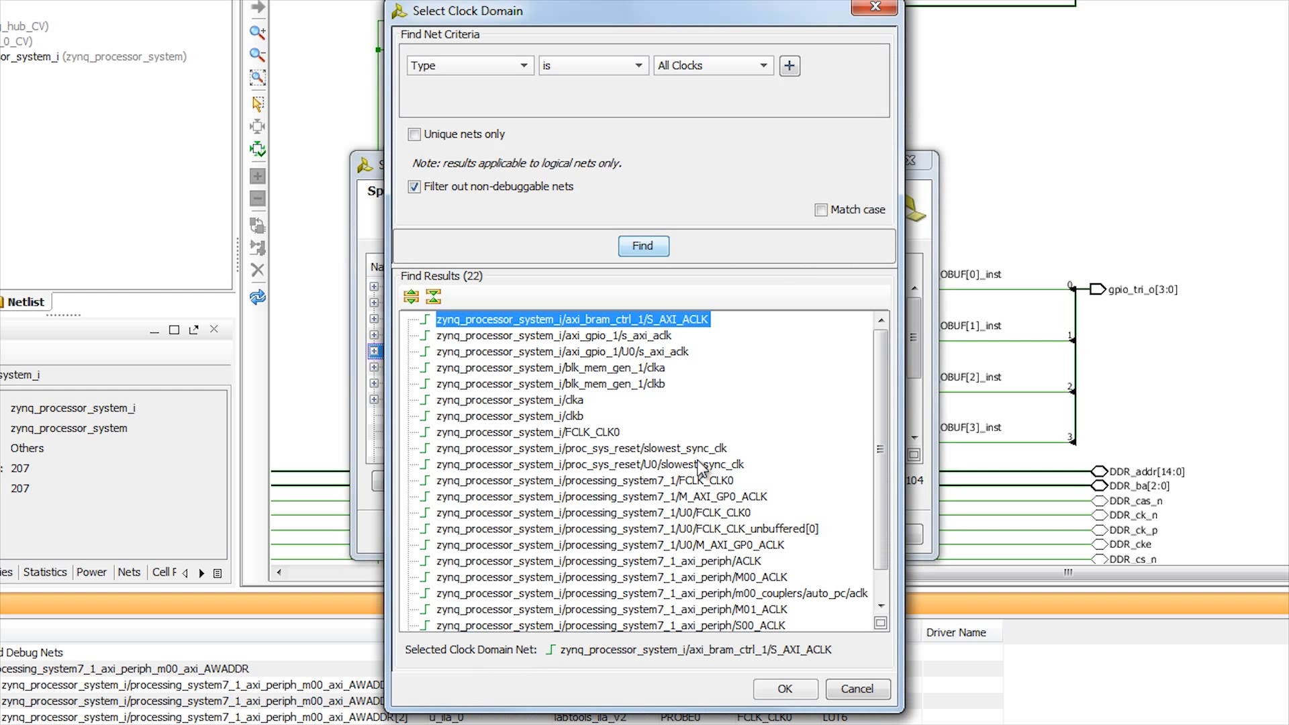
{"action": "left_click", "coordinate": [513, 433]}
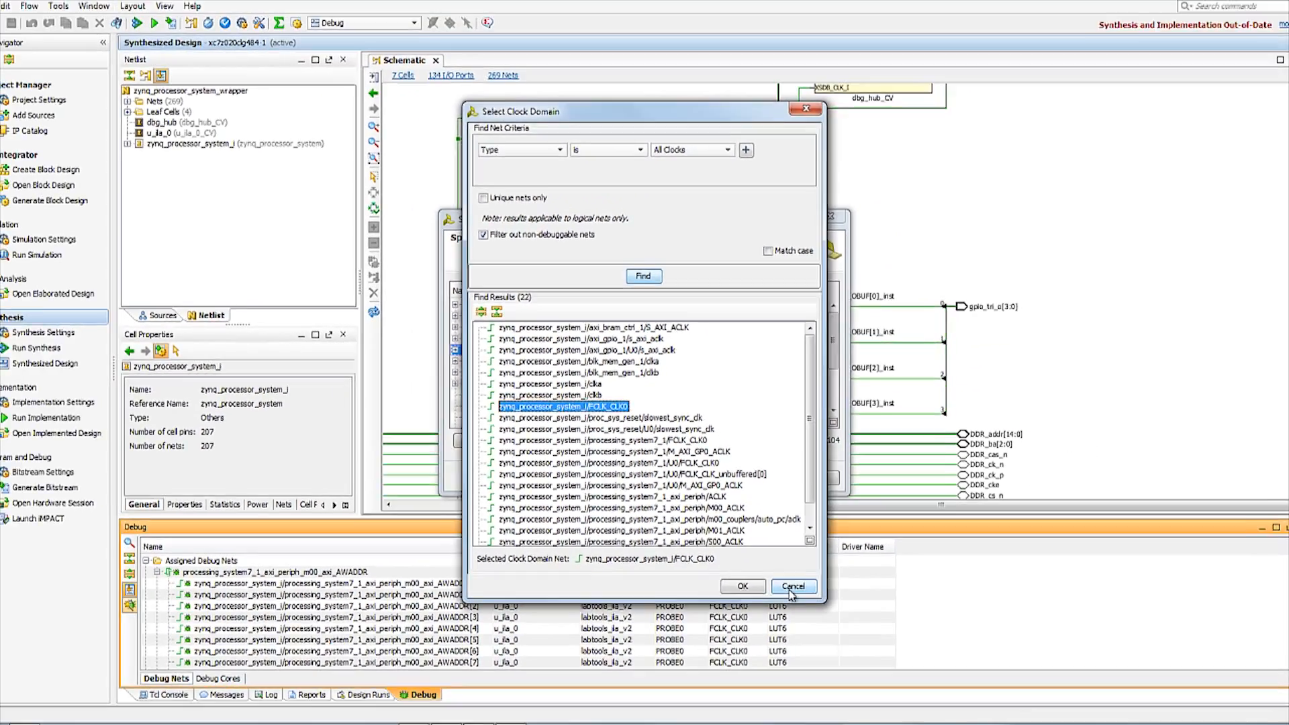
{"action": "left_click", "coordinate": [792, 588]}
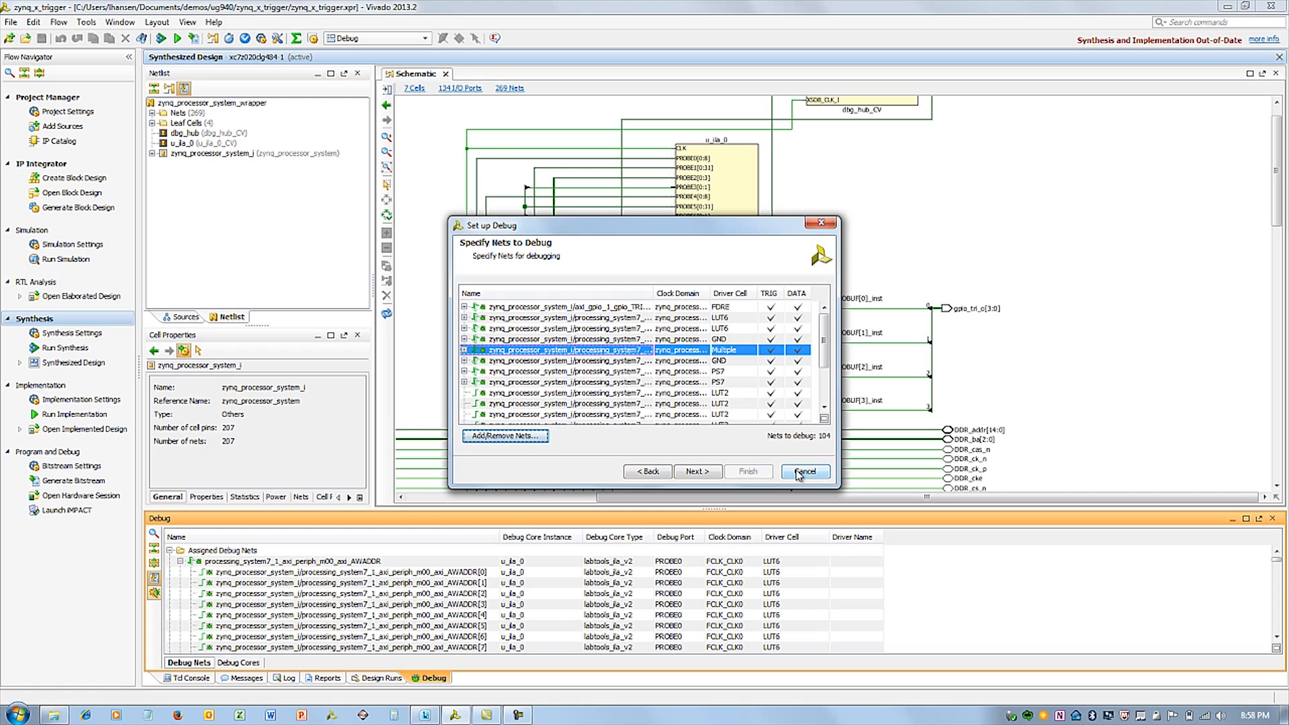
{"action": "left_click", "coordinate": [804, 471]}
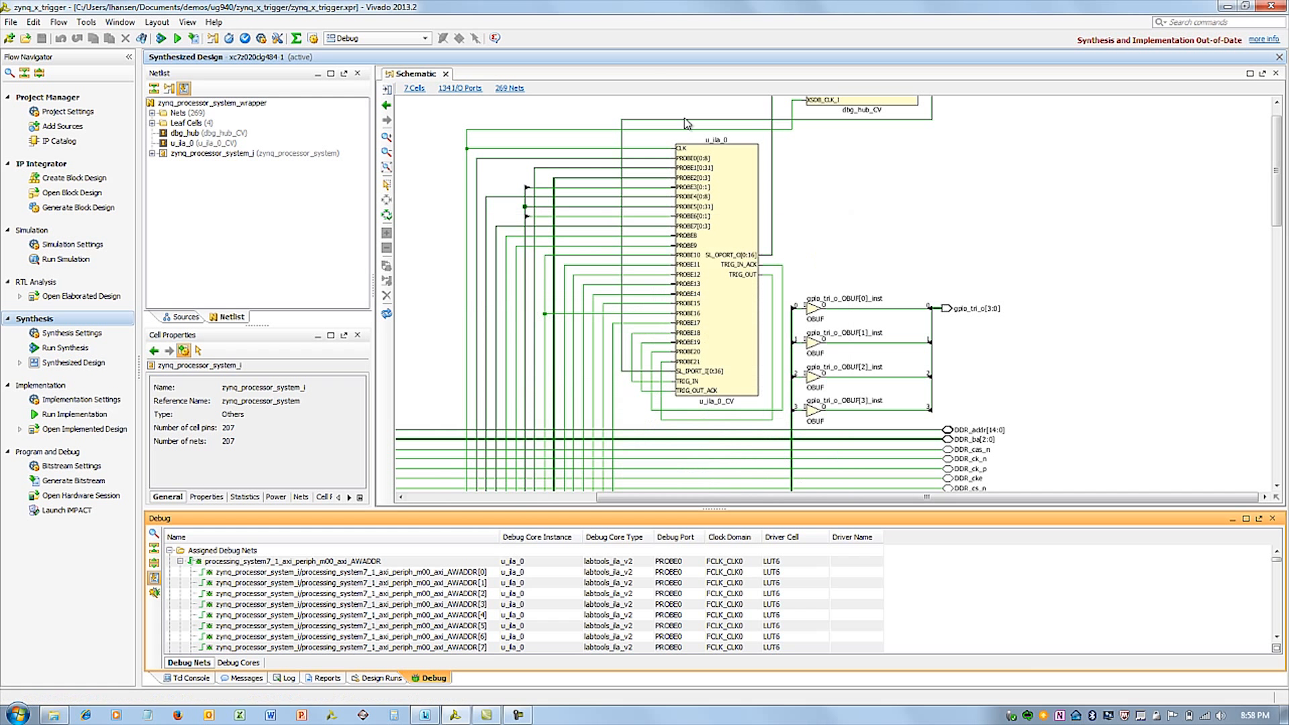
Look at the project's export options, including Export Hardware for SDK, and switch to Xilinx SDK.
{"action": "left_click_drag", "start_coordinate": [585, 102], "coordinate": [932, 451]}
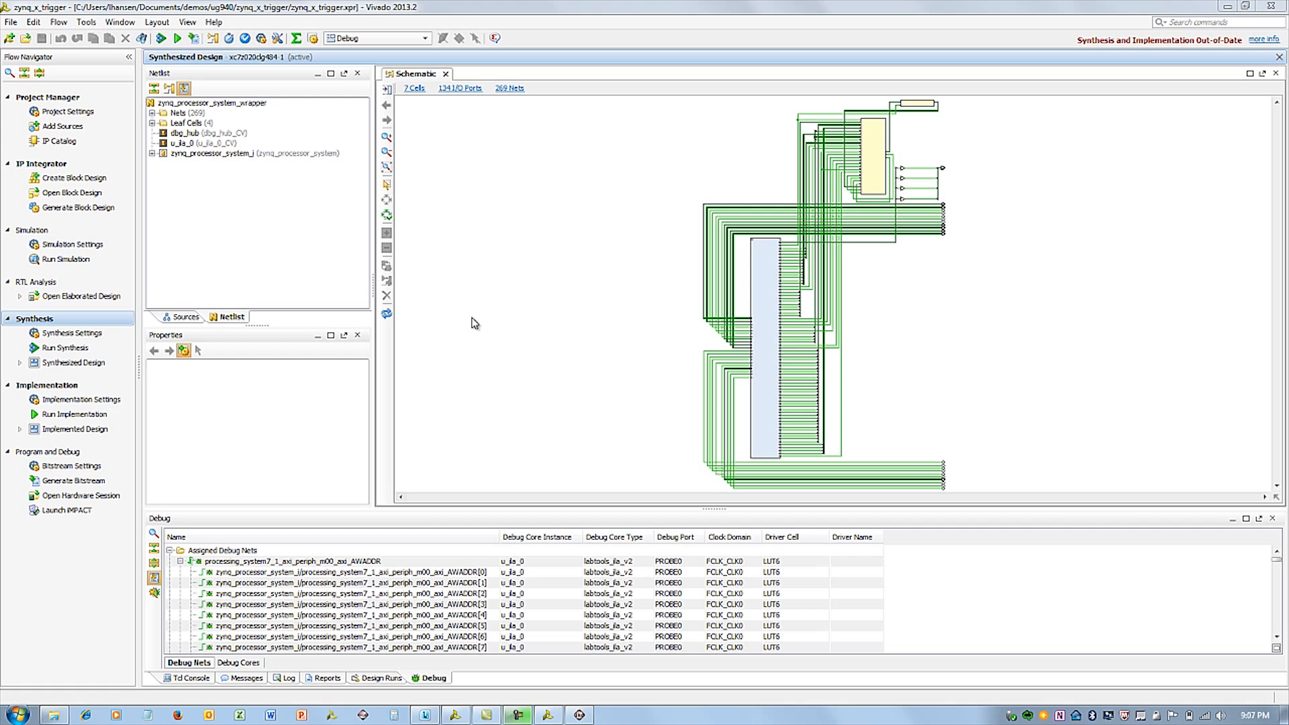
{"action": "left_click", "coordinate": [10, 23]}
{"action": "mouse_move", "coordinate": [40, 396]}
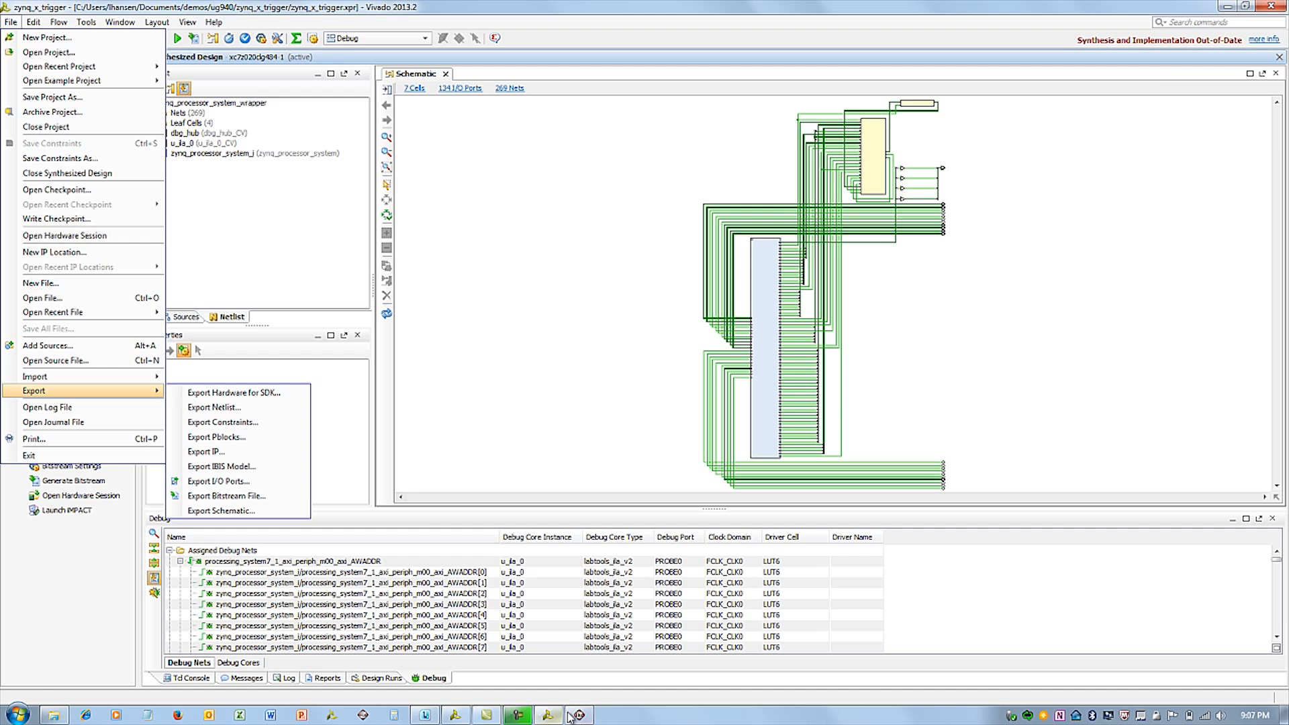
{"action": "left_click", "coordinate": [547, 715]}
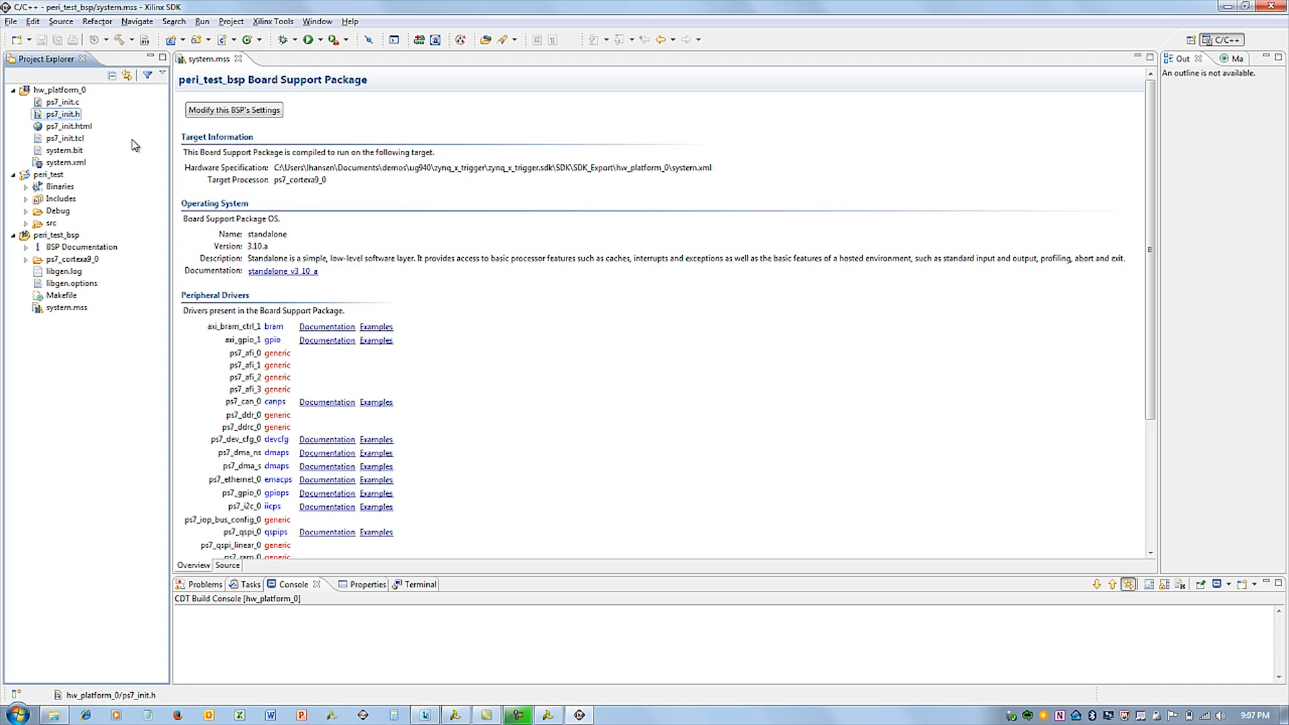
Open system.xml of hw_platform_0 to view the hardware platform's address map.
{"action": "left_click", "coordinate": [64, 90]}
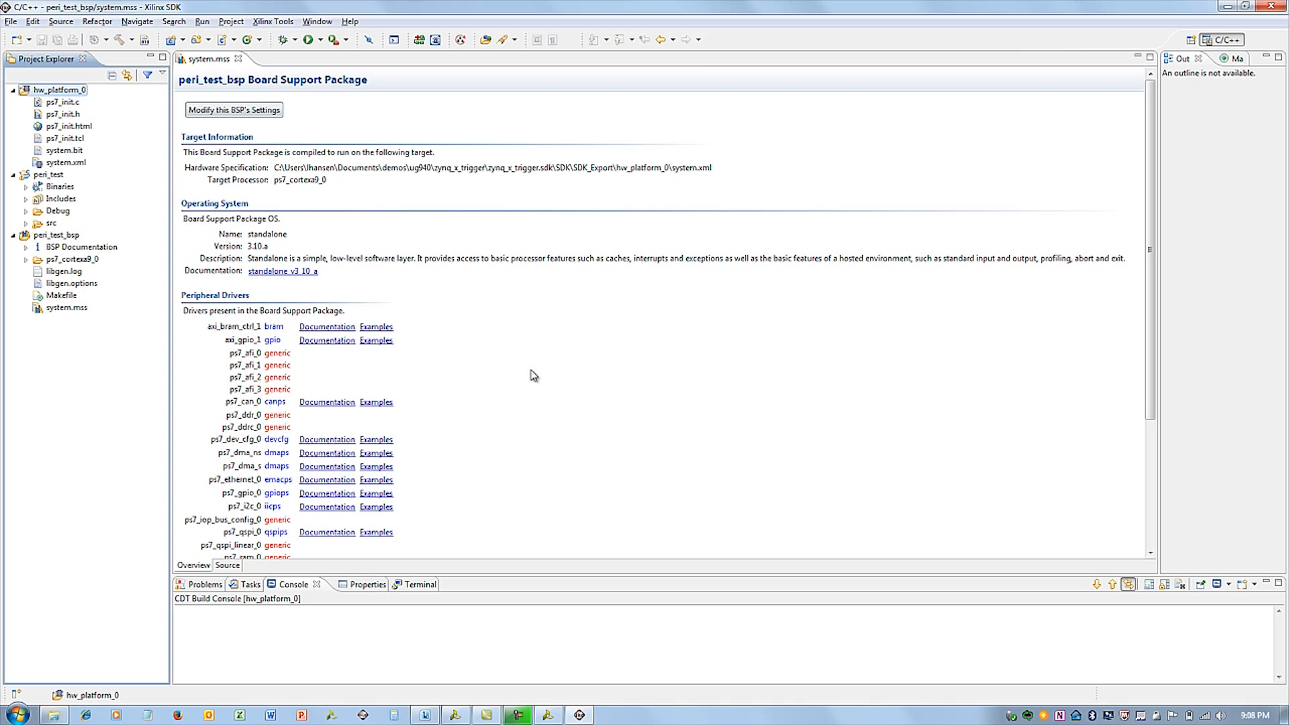
{"action": "left_click", "coordinate": [514, 411]}
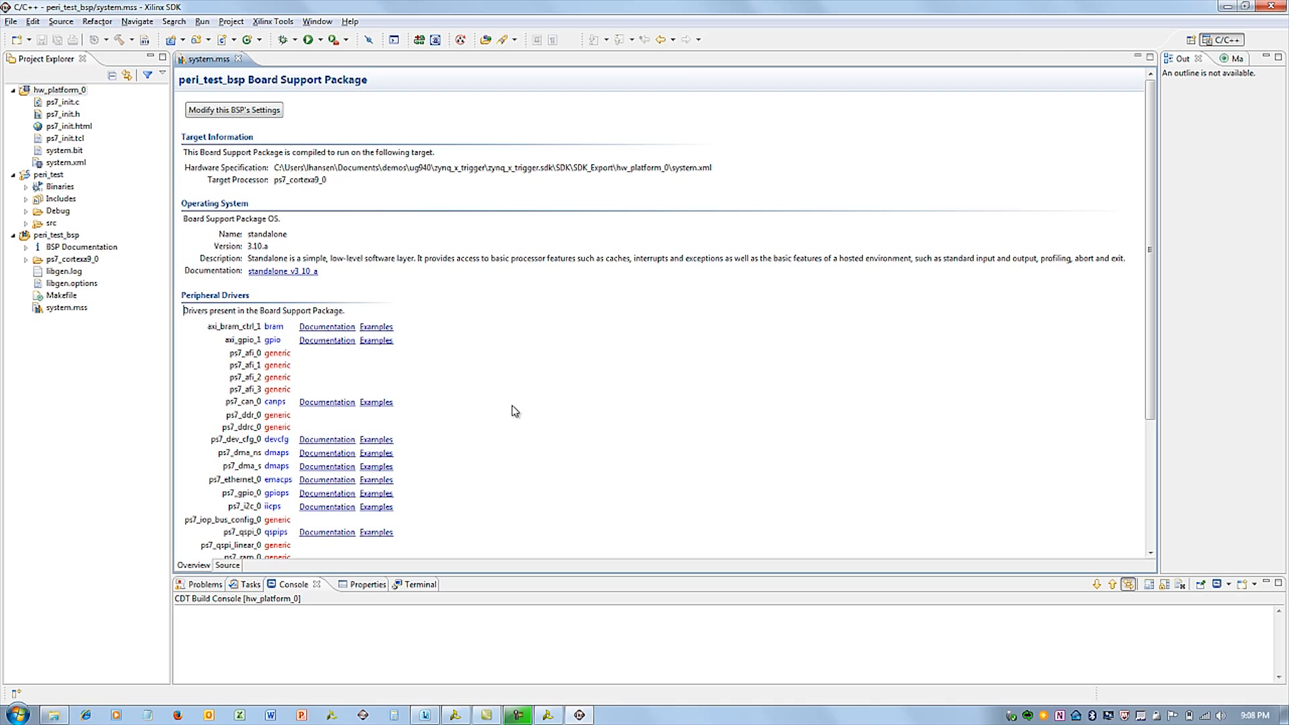
{"action": "left_click", "coordinate": [75, 162]}
{"action": "double_click", "coordinate": [75, 162]}
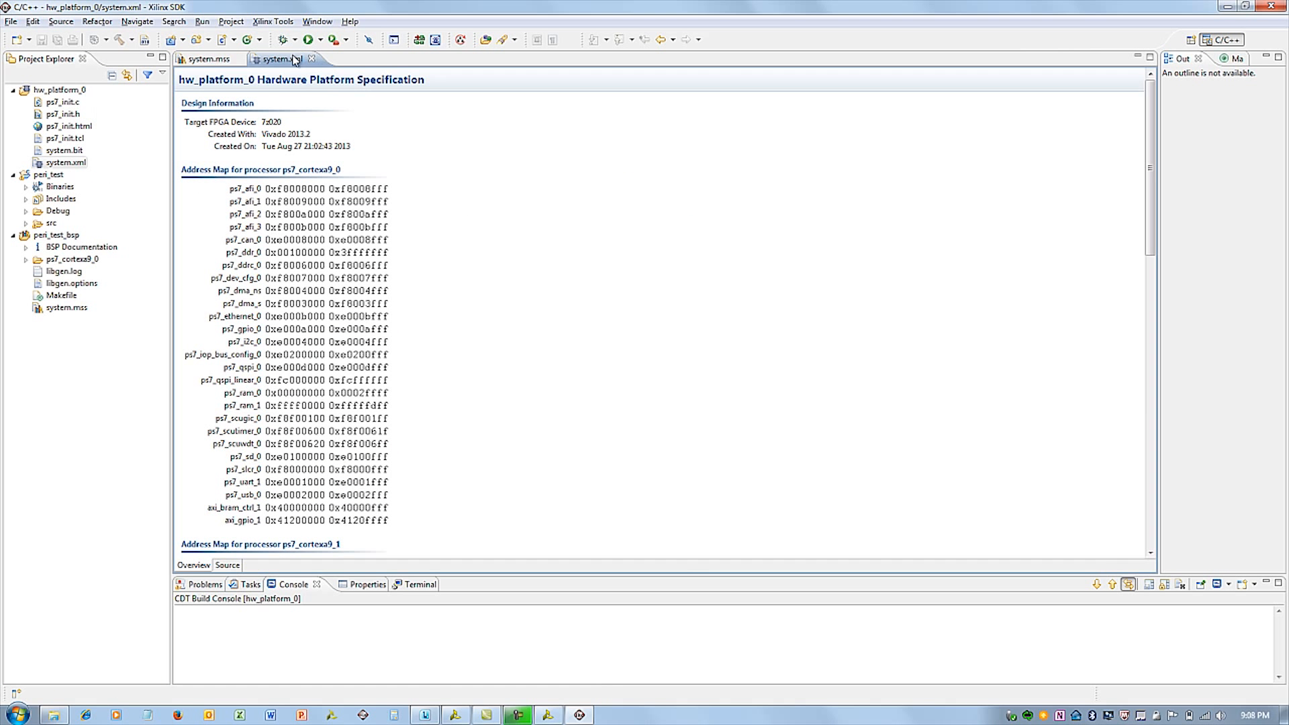
Open ps7_init.h, read through its initialization codes and peripheral frequency definitions, and close the file.
{"action": "double_click", "coordinate": [62, 114]}
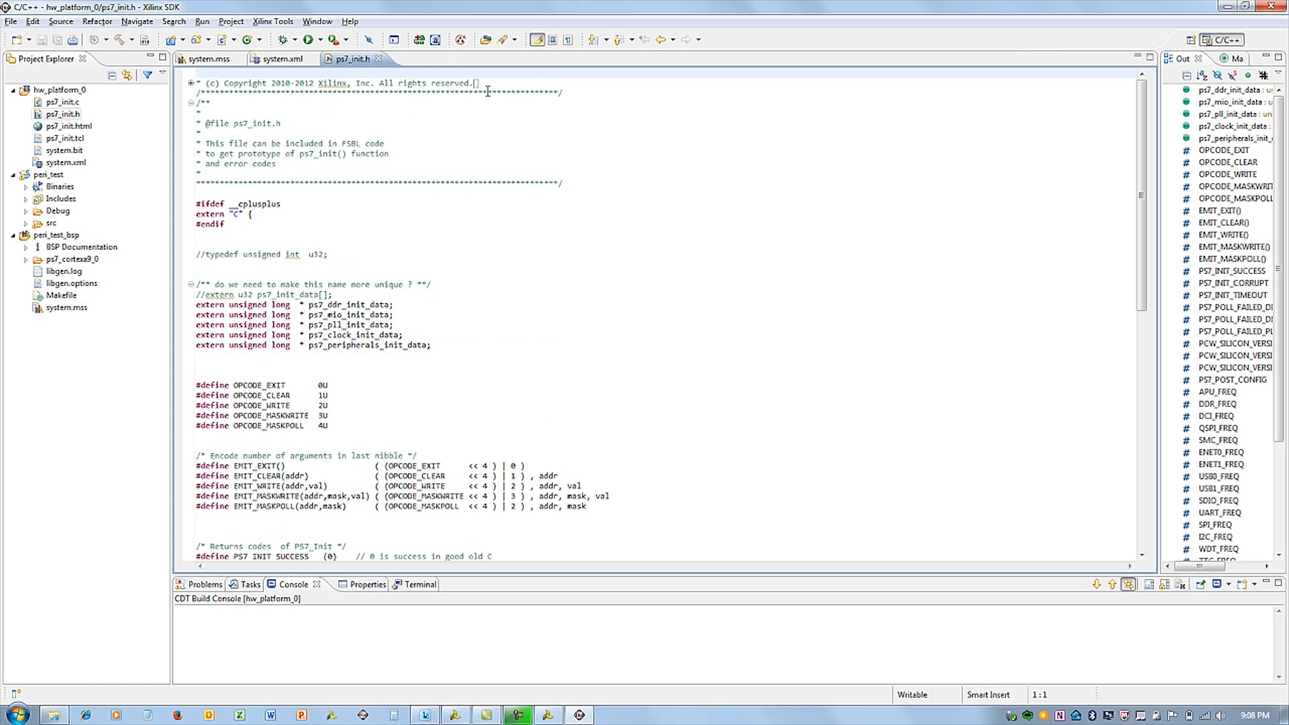
{"action": "scroll", "coordinate": [488, 306], "scroll_direction": "down", "scroll_amount": 10}
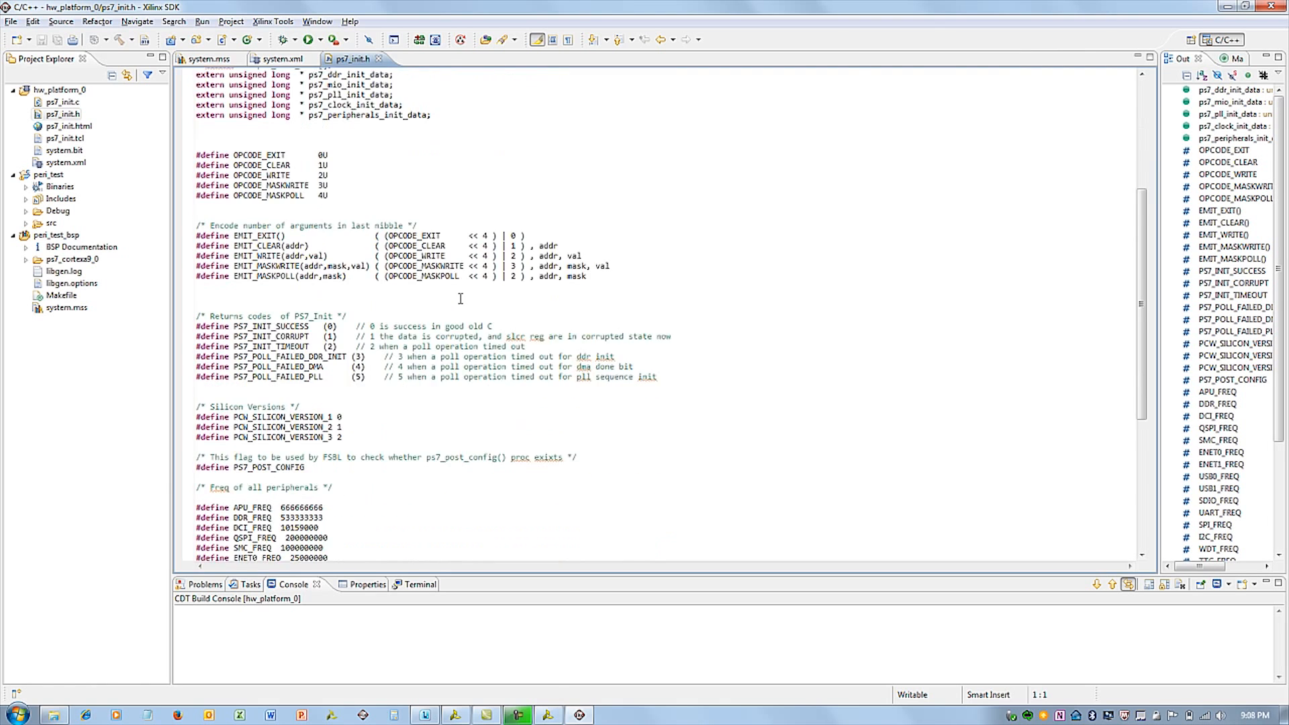
{"action": "scroll", "coordinate": [489, 306], "scroll_direction": "down", "scroll_amount": 5}
{"action": "scroll", "coordinate": [489, 306], "scroll_direction": "up", "scroll_amount": 8}
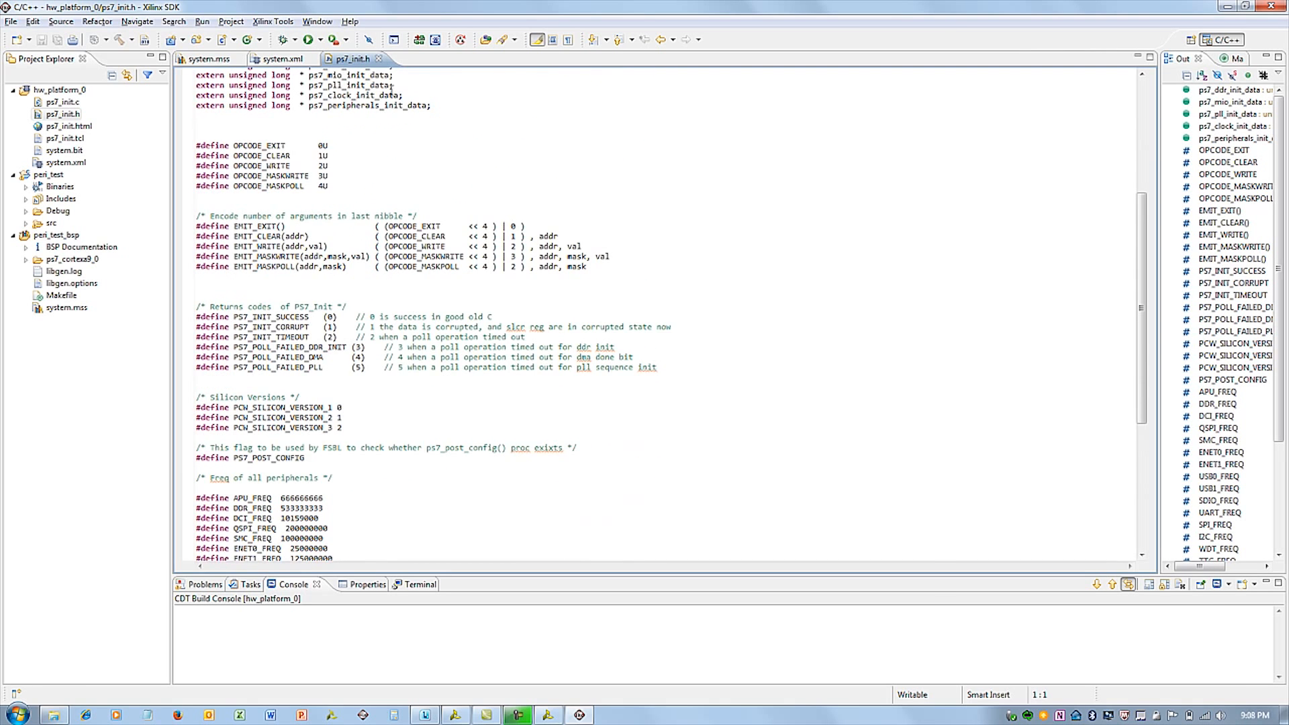
{"action": "left_click", "coordinate": [379, 59]}
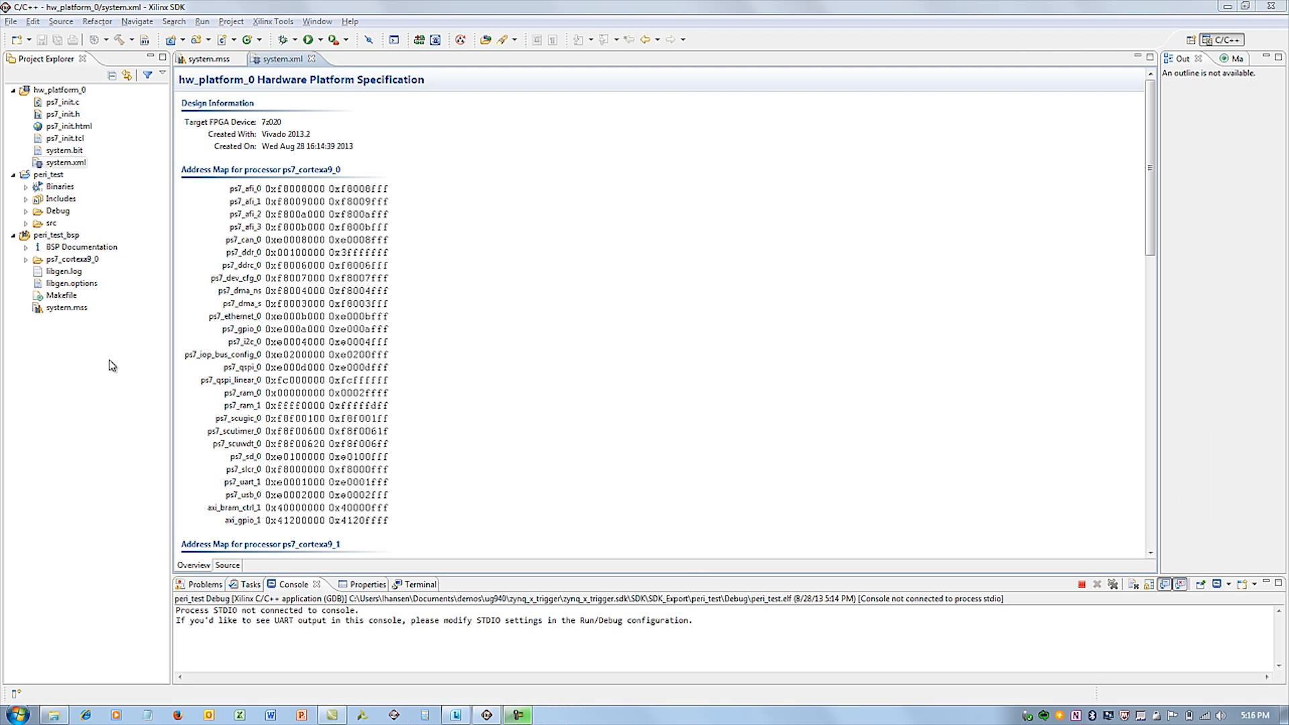
Create a Xilinx C/C++ application (GDB) debug configuration for the peri_test project and enable cross triggering in its debugger options.
{"action": "right_click", "coordinate": [54, 178]}
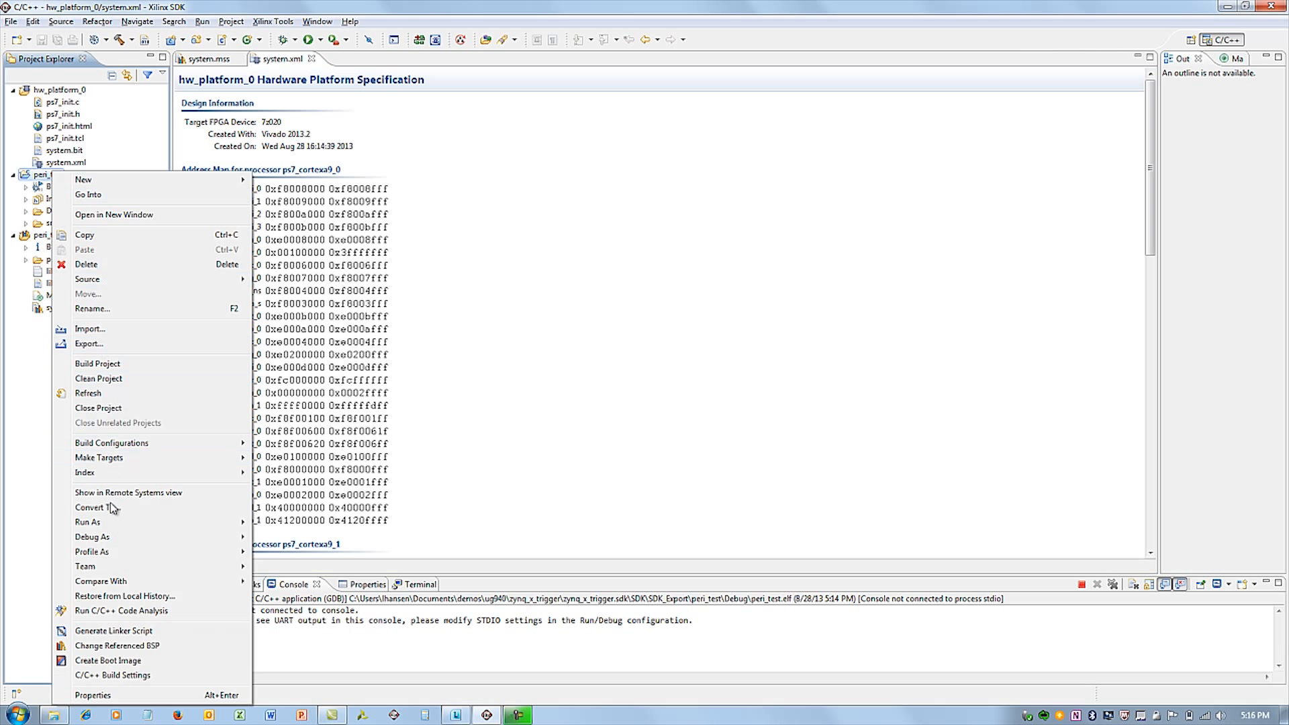
{"action": "mouse_move", "coordinate": [110, 539]}
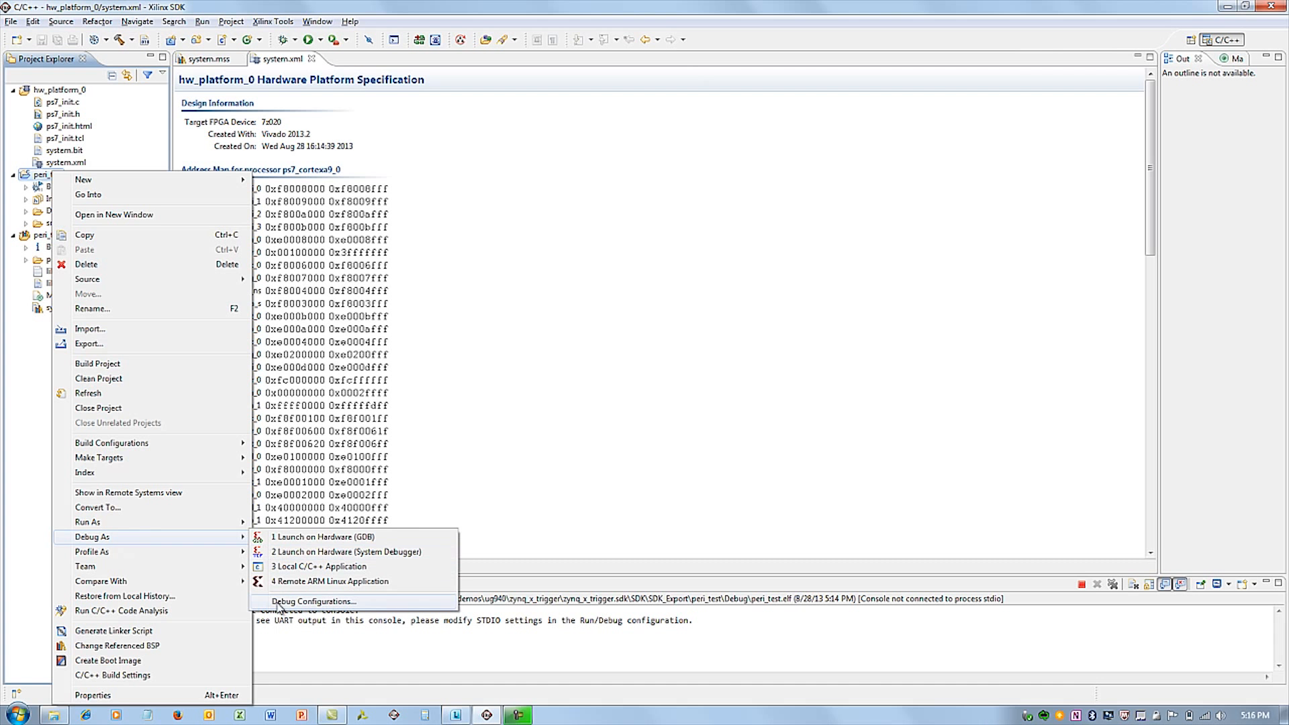
{"action": "left_click", "coordinate": [313, 600]}
{"action": "right_click", "coordinate": [389, 235]}
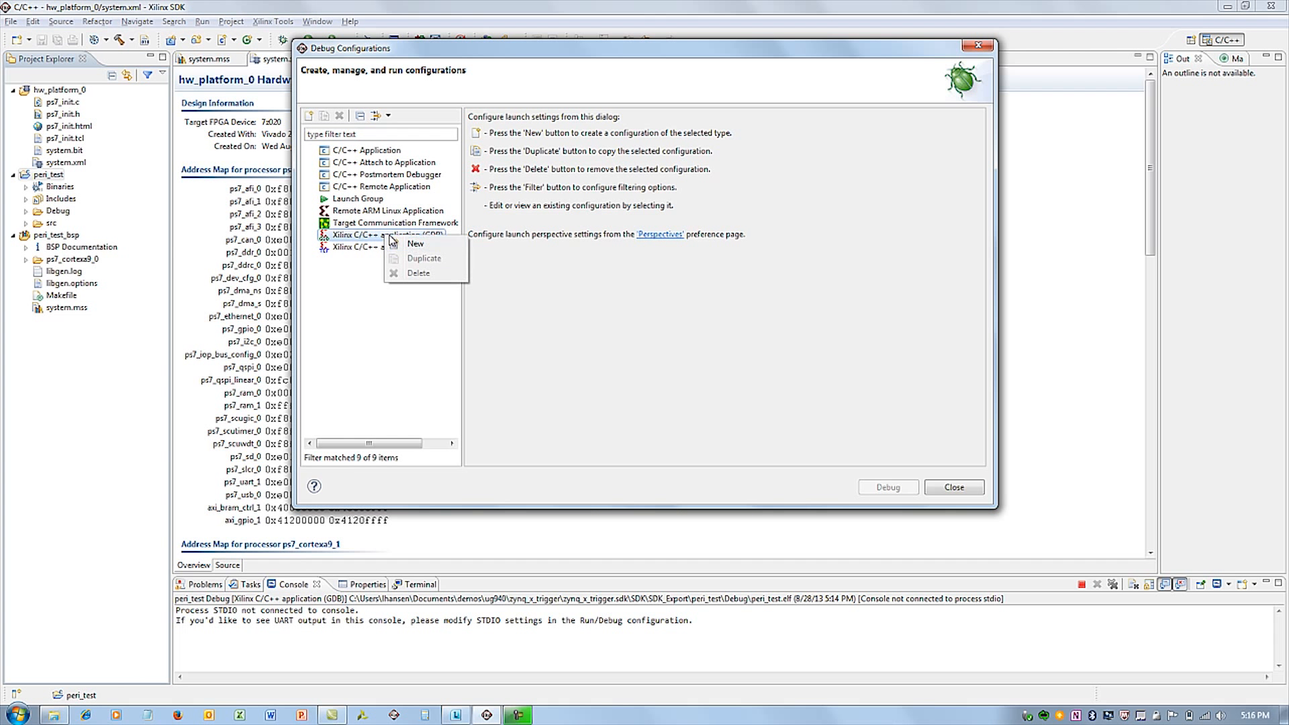
{"action": "left_click", "coordinate": [421, 245]}
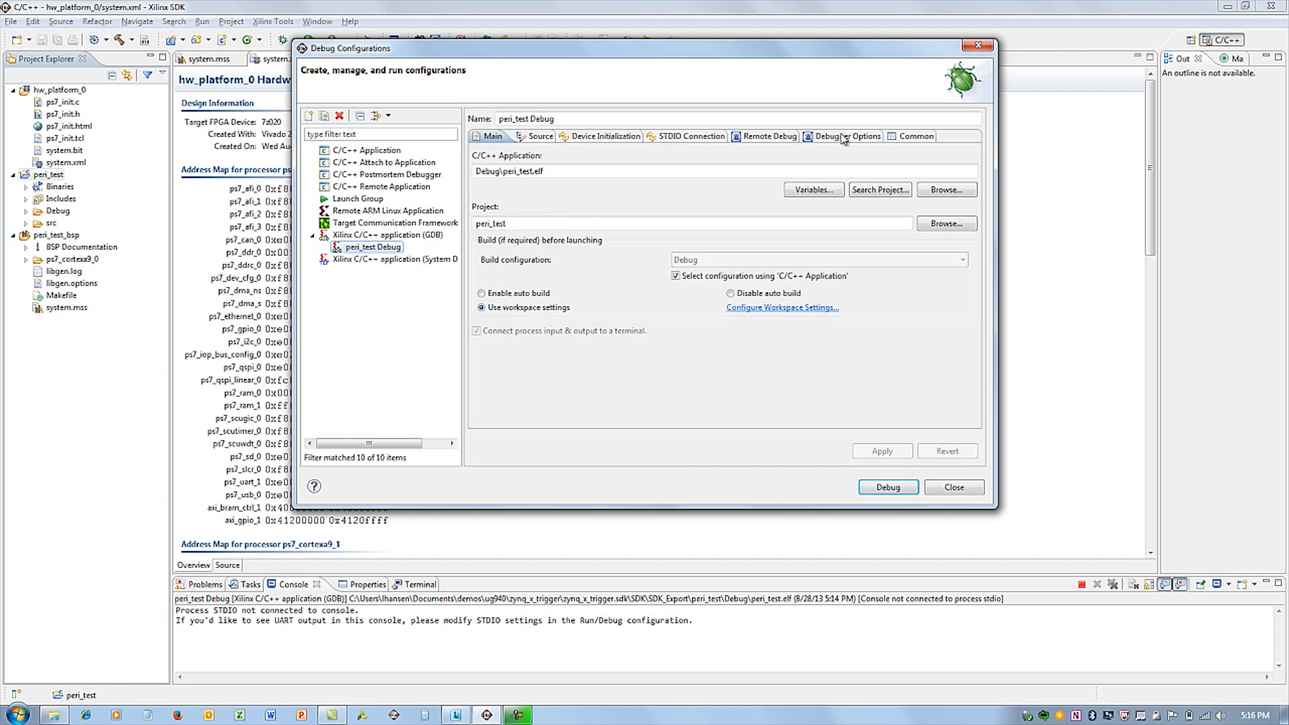
{"action": "left_click", "coordinate": [839, 136]}
{"action": "left_click", "coordinate": [482, 231]}
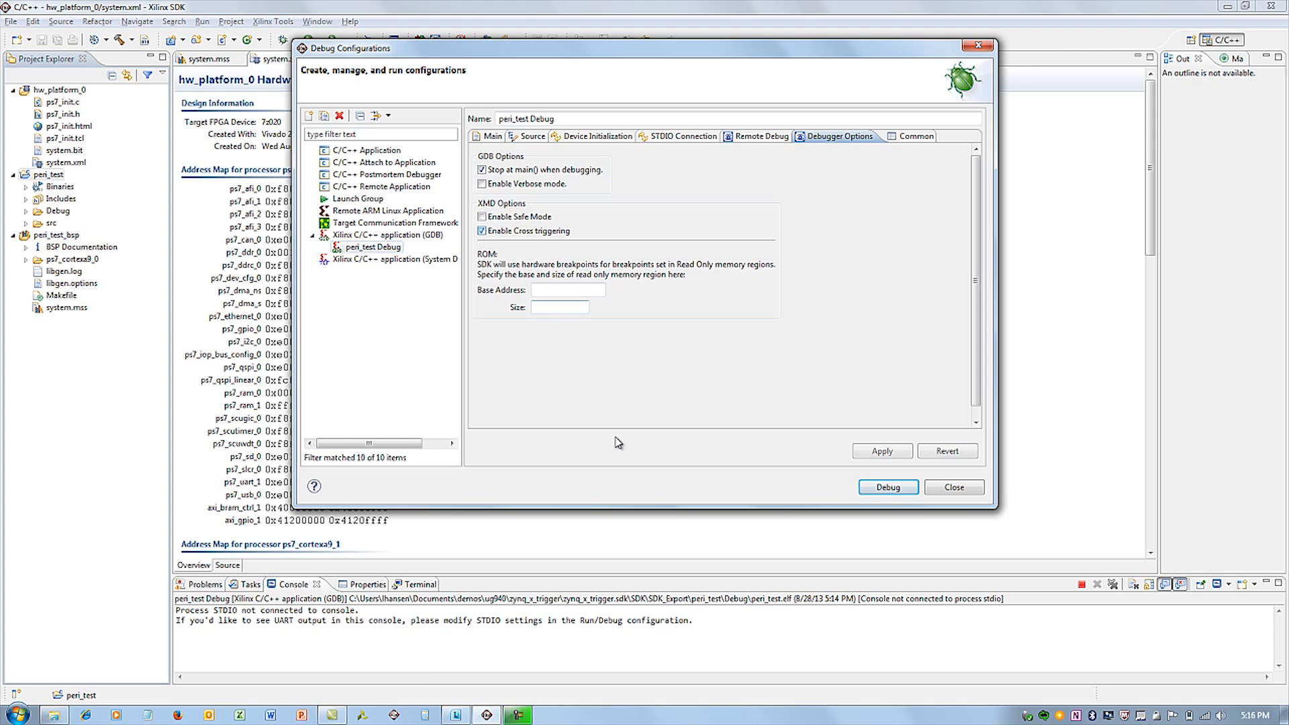
Launch the peri_test debug session, continuing without FPGA configuration and accepting the switch to the Debug perspective.
{"action": "left_click", "coordinate": [880, 490]}
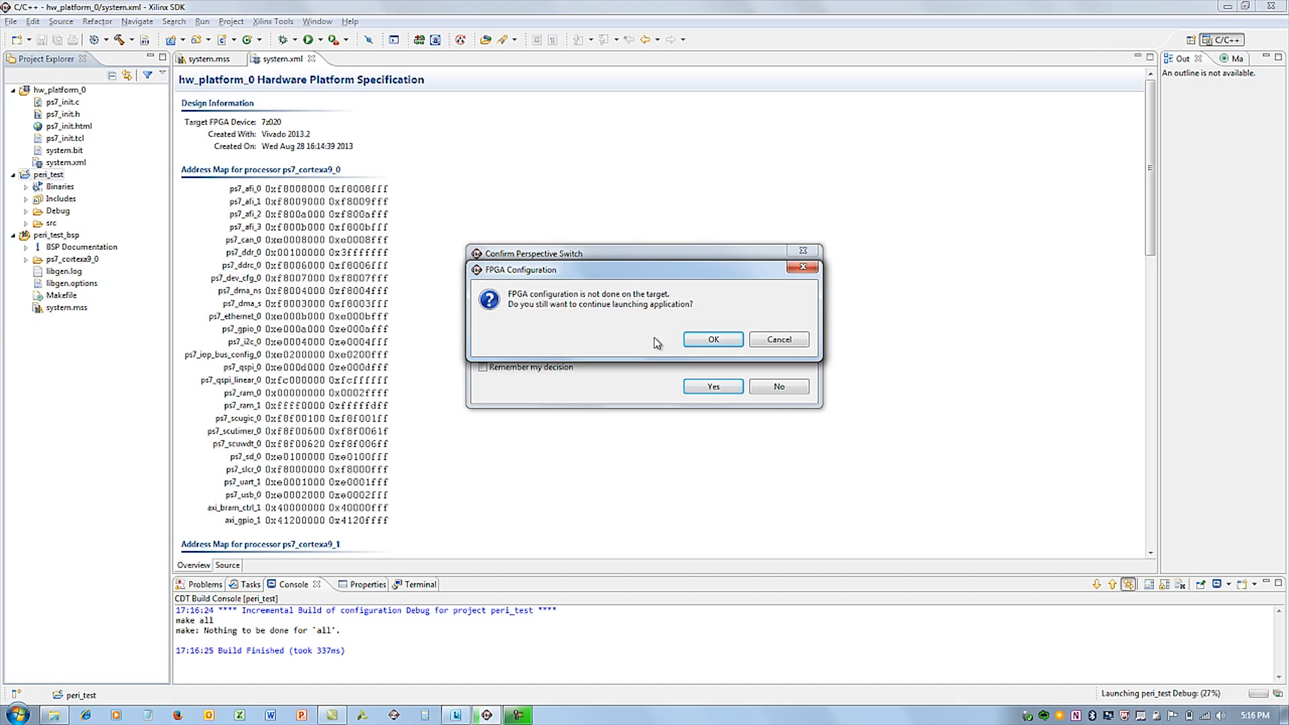
{"action": "left_click", "coordinate": [698, 341]}
{"action": "left_click", "coordinate": [714, 366]}
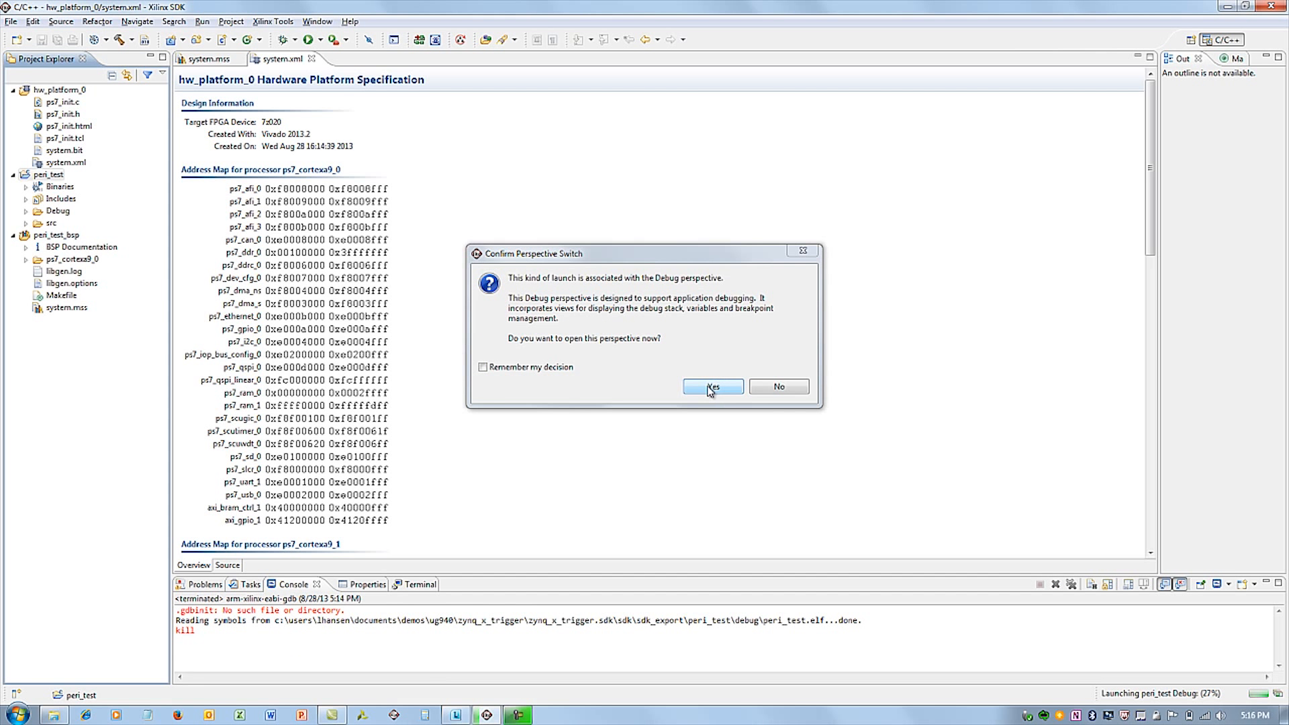
{"action": "left_click", "coordinate": [739, 423]}
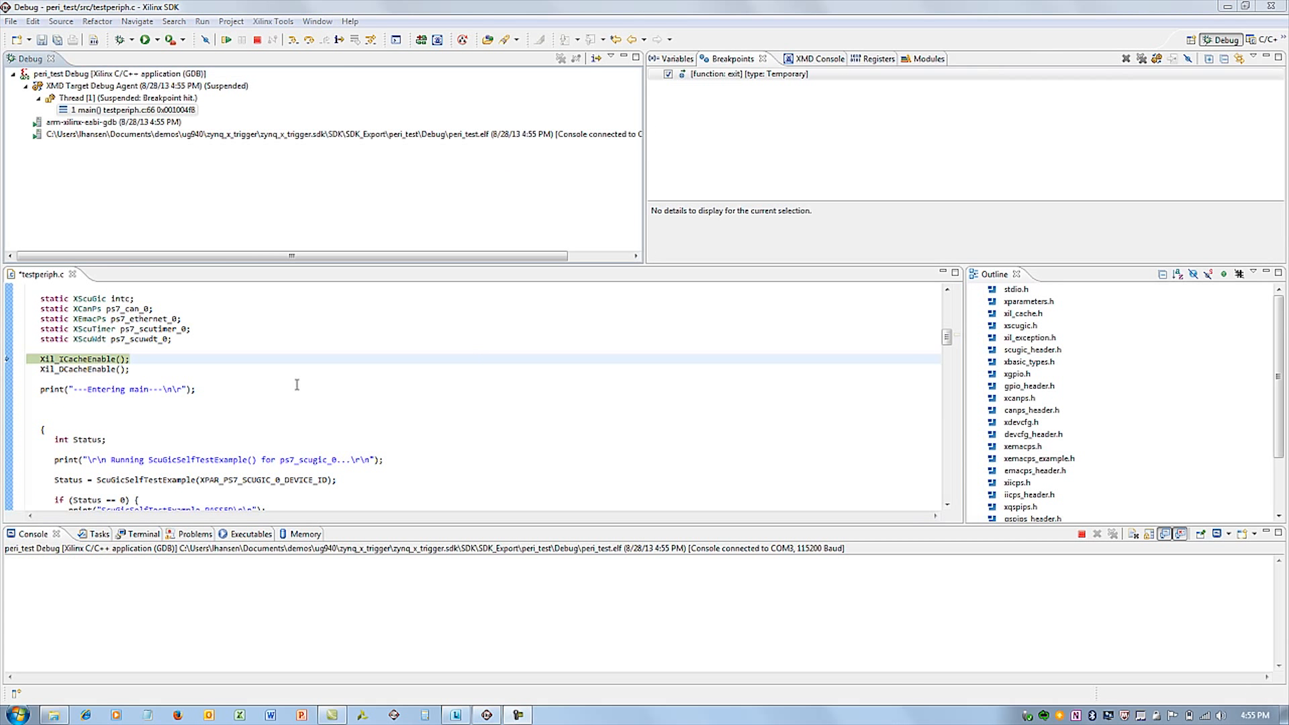
Show line numbers in testperiph.c and set a breakpoint on the GpioOutputExample print statement at line 104.
{"action": "right_click", "coordinate": [15, 373]}
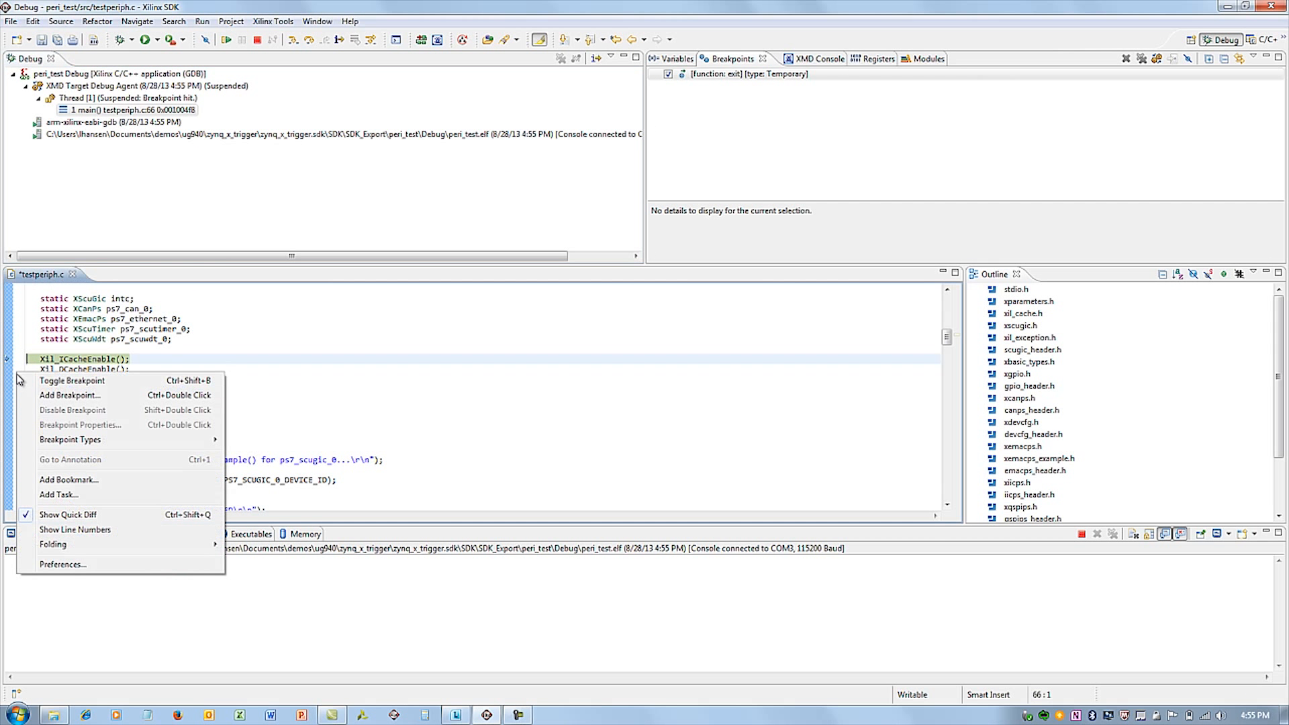
{"action": "left_click", "coordinate": [64, 529]}
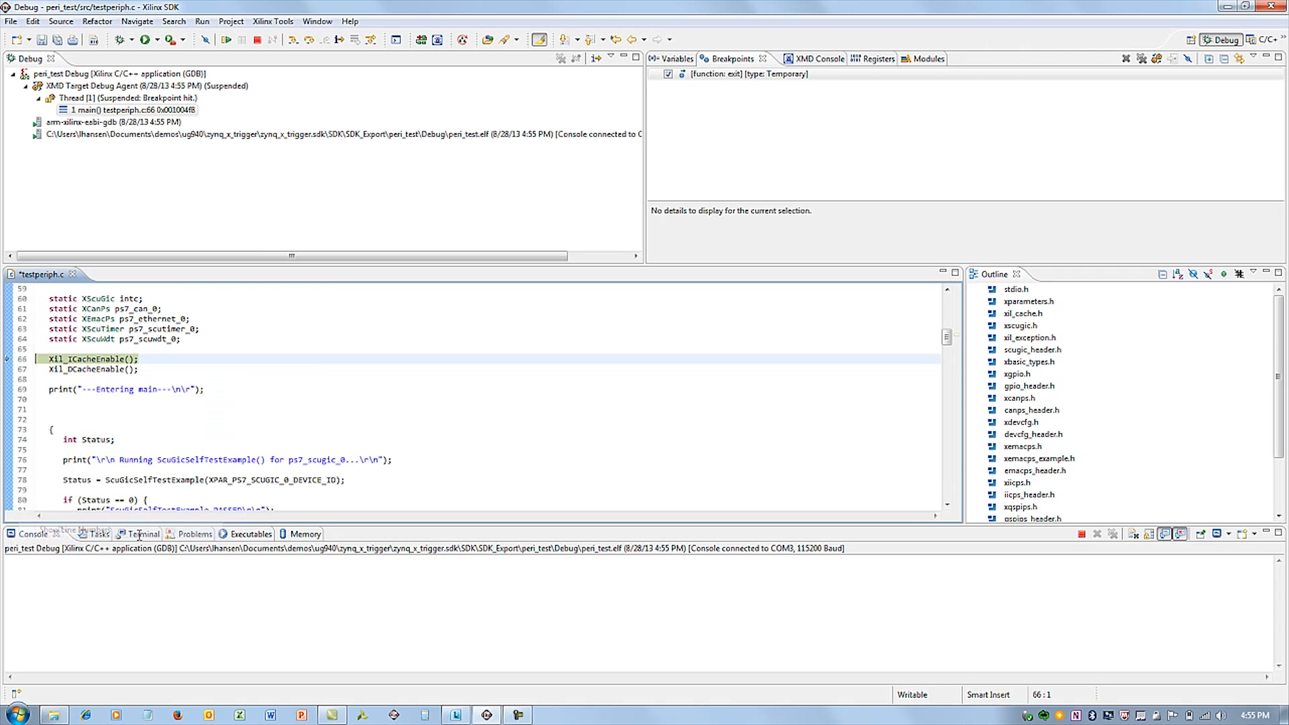
{"action": "scroll", "coordinate": [64, 388], "scroll_direction": "down", "scroll_amount": 14}
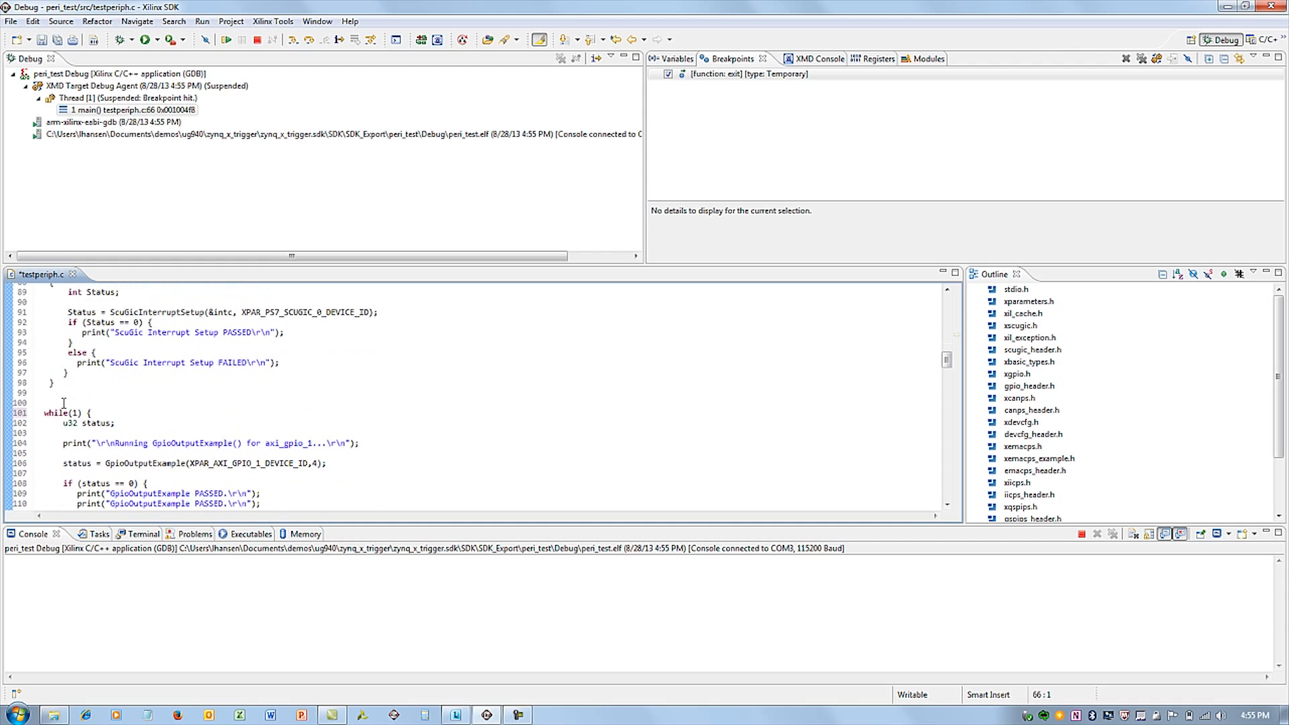
{"action": "scroll", "coordinate": [64, 388], "scroll_direction": "up", "scroll_amount": 2}
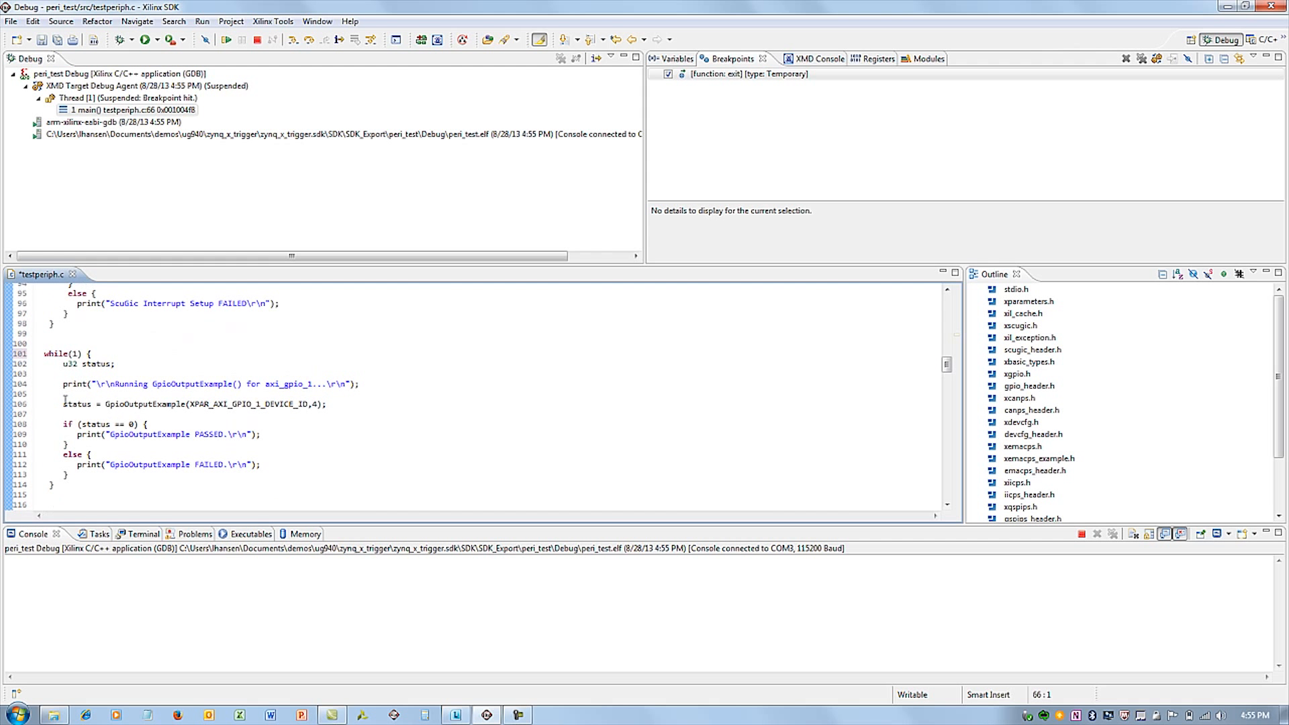
{"action": "double_click", "coordinate": [28, 385]}
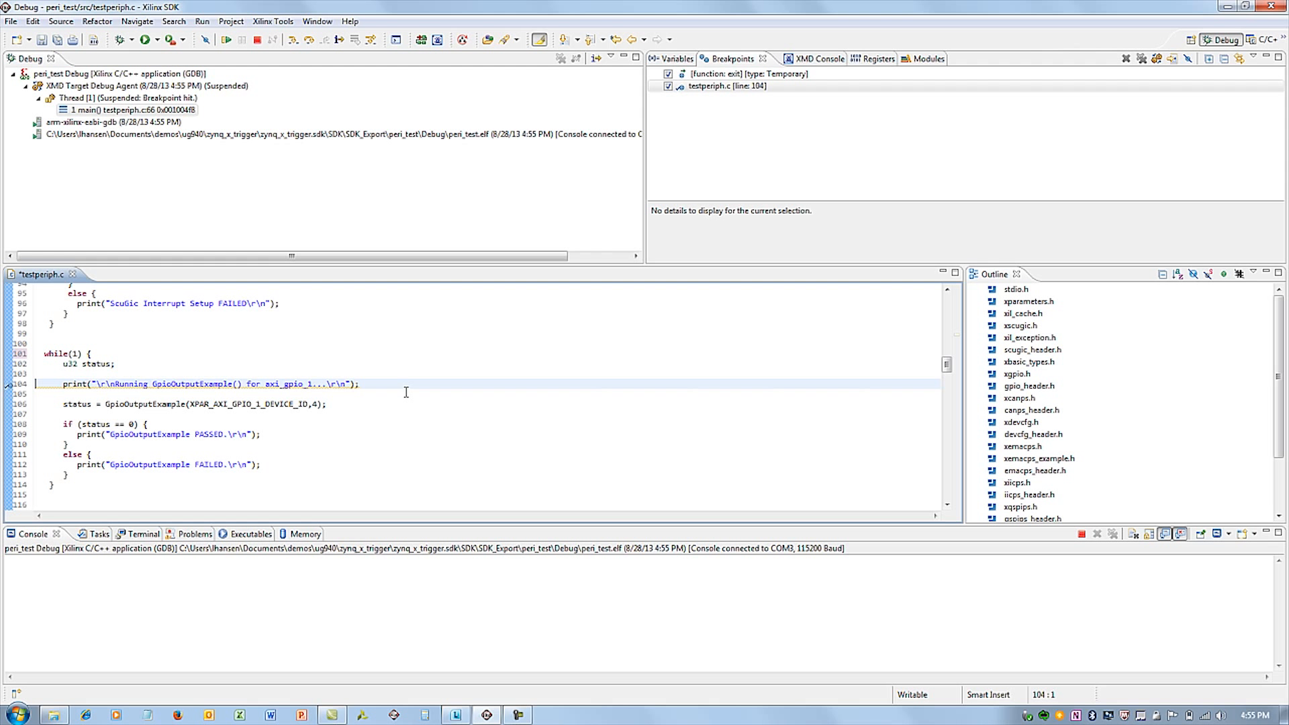
Program the FPGA with the system.bit bitstream of hw_platform_0.
{"action": "left_click", "coordinate": [272, 20]}
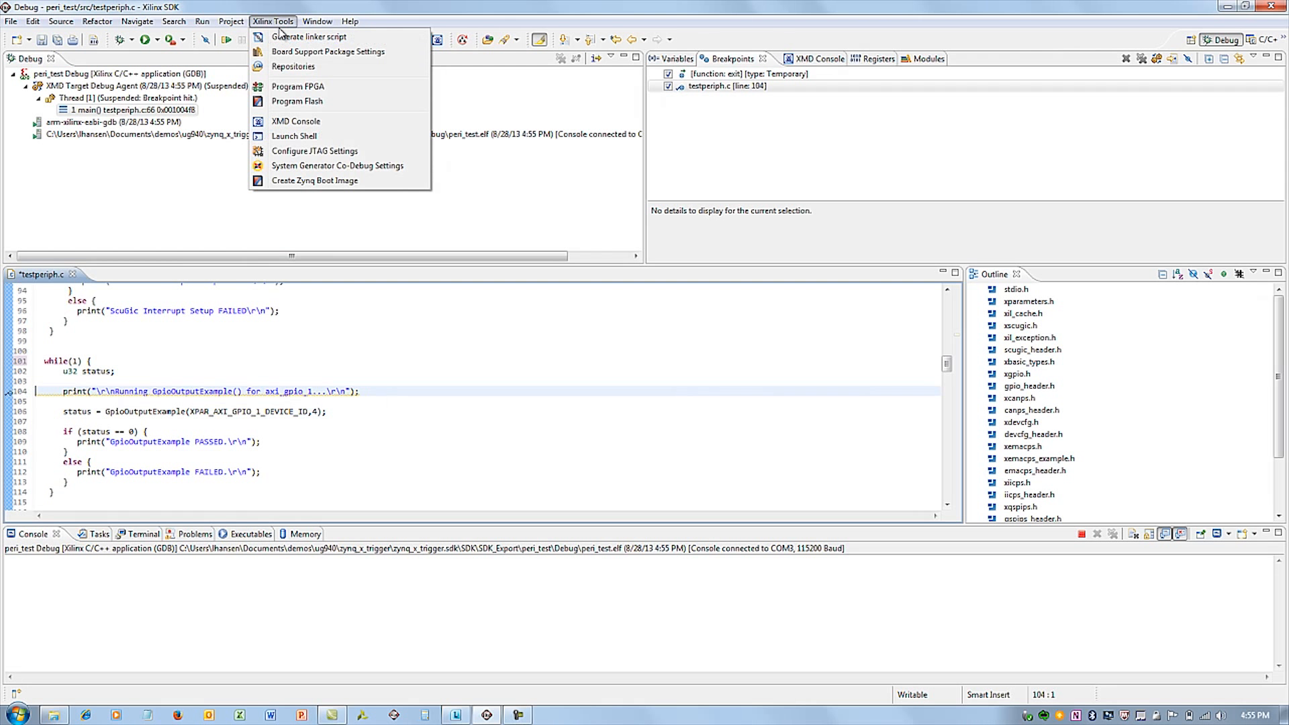
{"action": "left_click", "coordinate": [296, 86]}
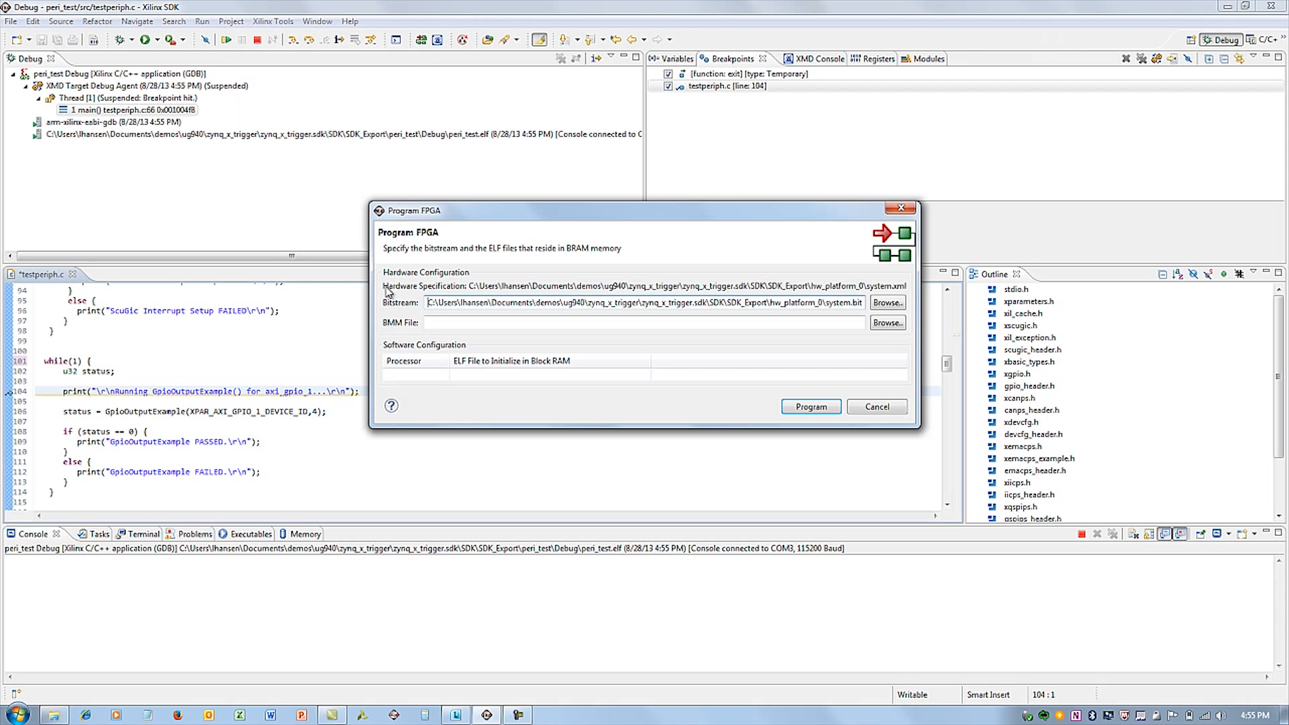
{"action": "left_click", "coordinate": [780, 407]}
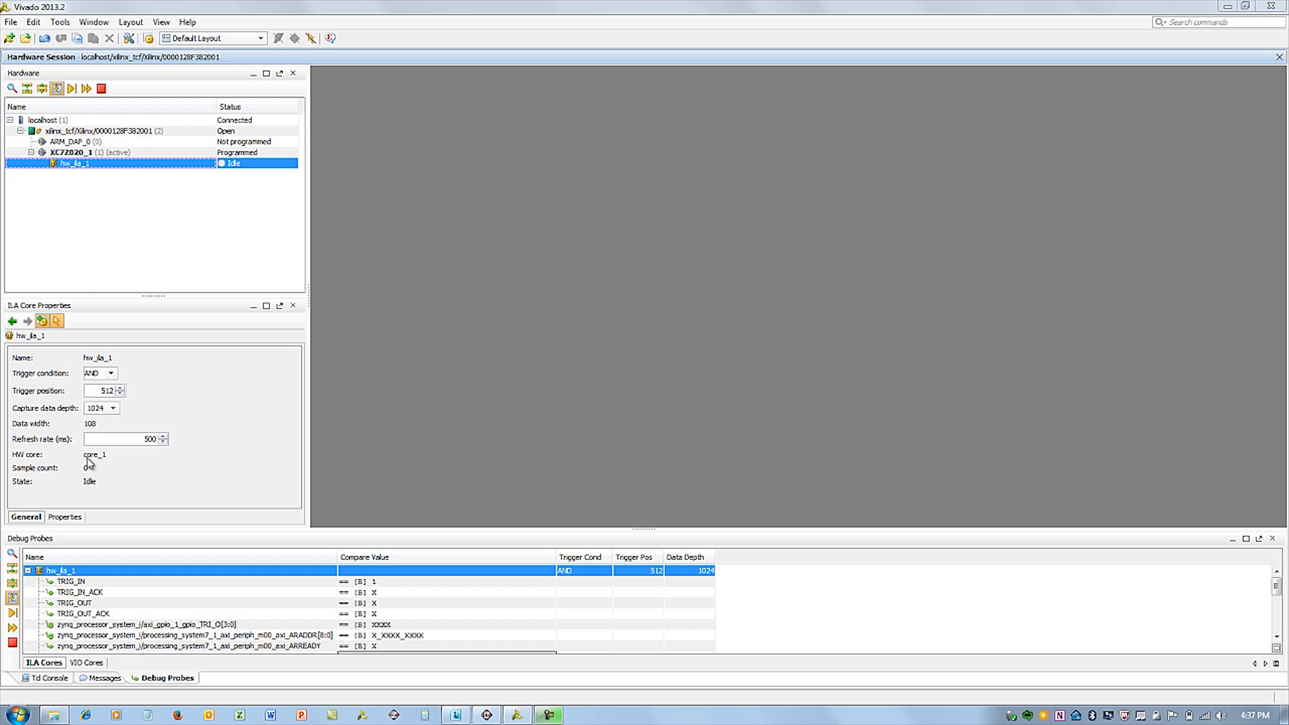
Check the TRIG_IN probe's compare value and the trigger position of hw_ila_1, and run that ILA core's trigger.
{"action": "left_click", "coordinate": [84, 582]}
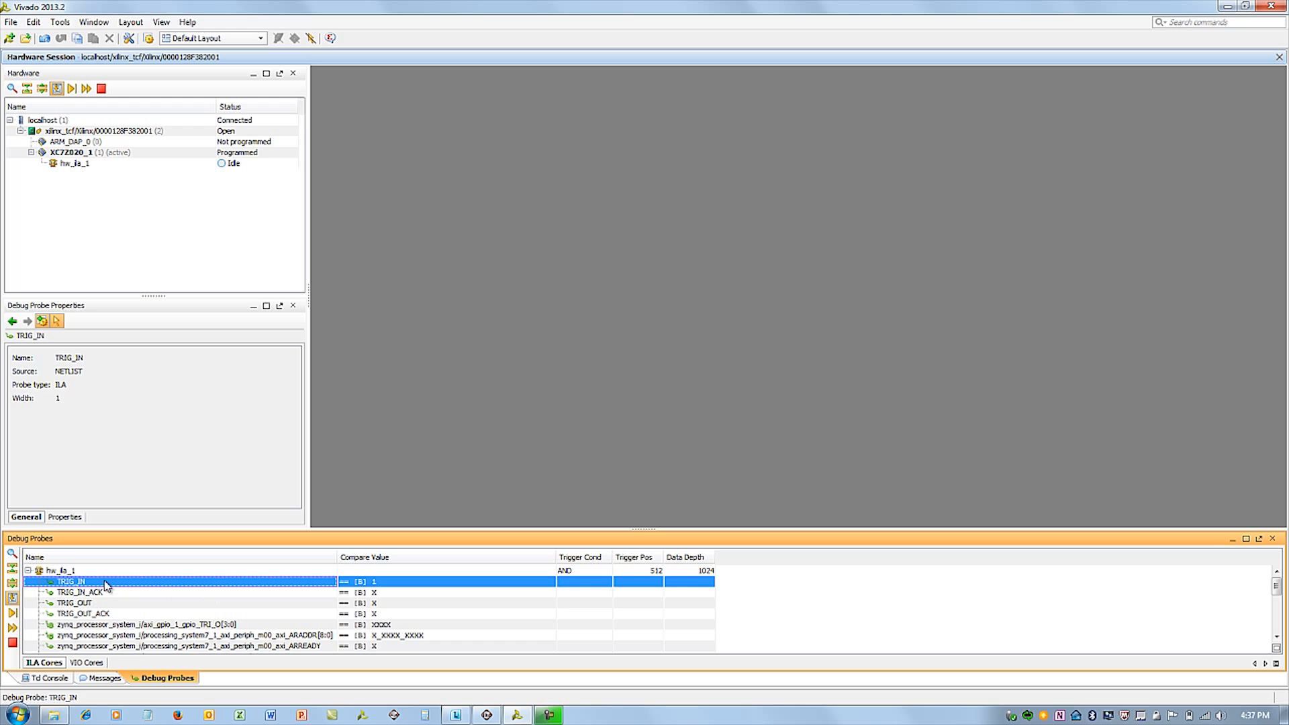
{"action": "left_click", "coordinate": [376, 582]}
{"action": "left_click", "coordinate": [642, 571]}
{"action": "right_click", "coordinate": [116, 164]}
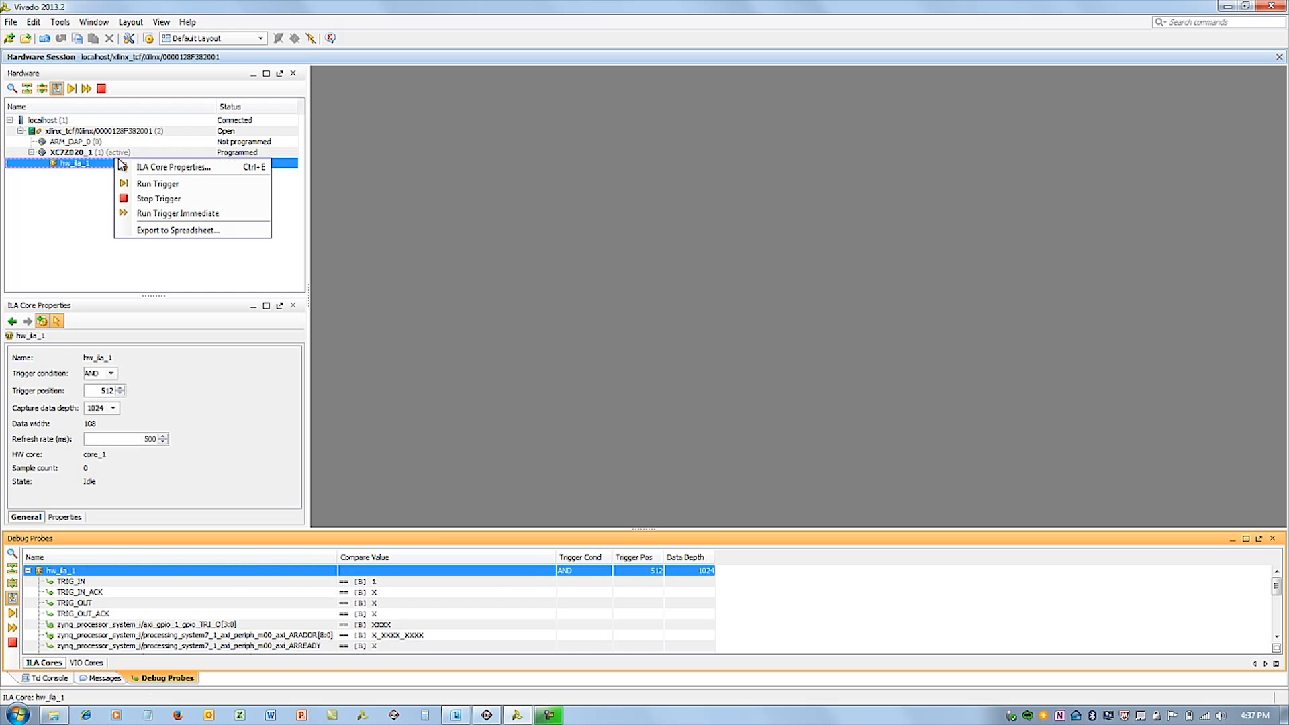
{"action": "left_click", "coordinate": [178, 186]}
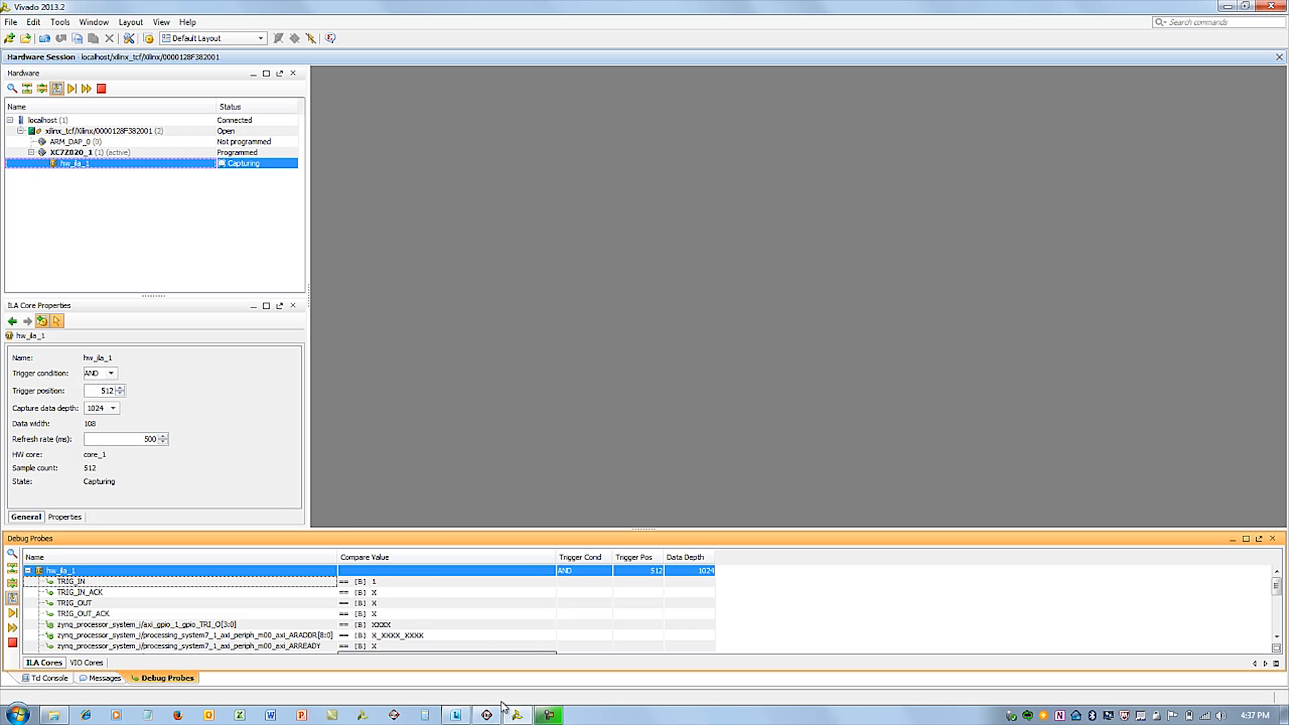
Switch to Xilinx SDK and resume the suspended peri_test program so it runs to the line 104 breakpoint.
{"action": "left_click", "coordinate": [517, 715]}
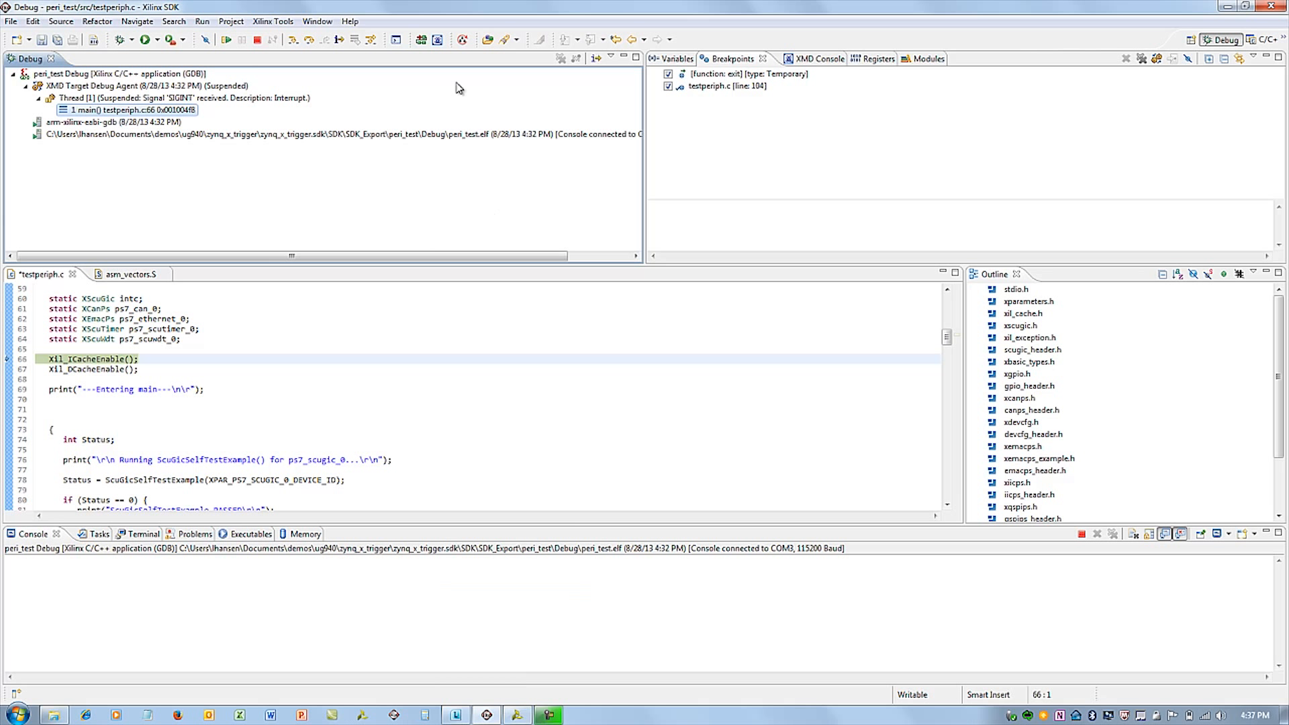
{"action": "left_click", "coordinate": [226, 40]}
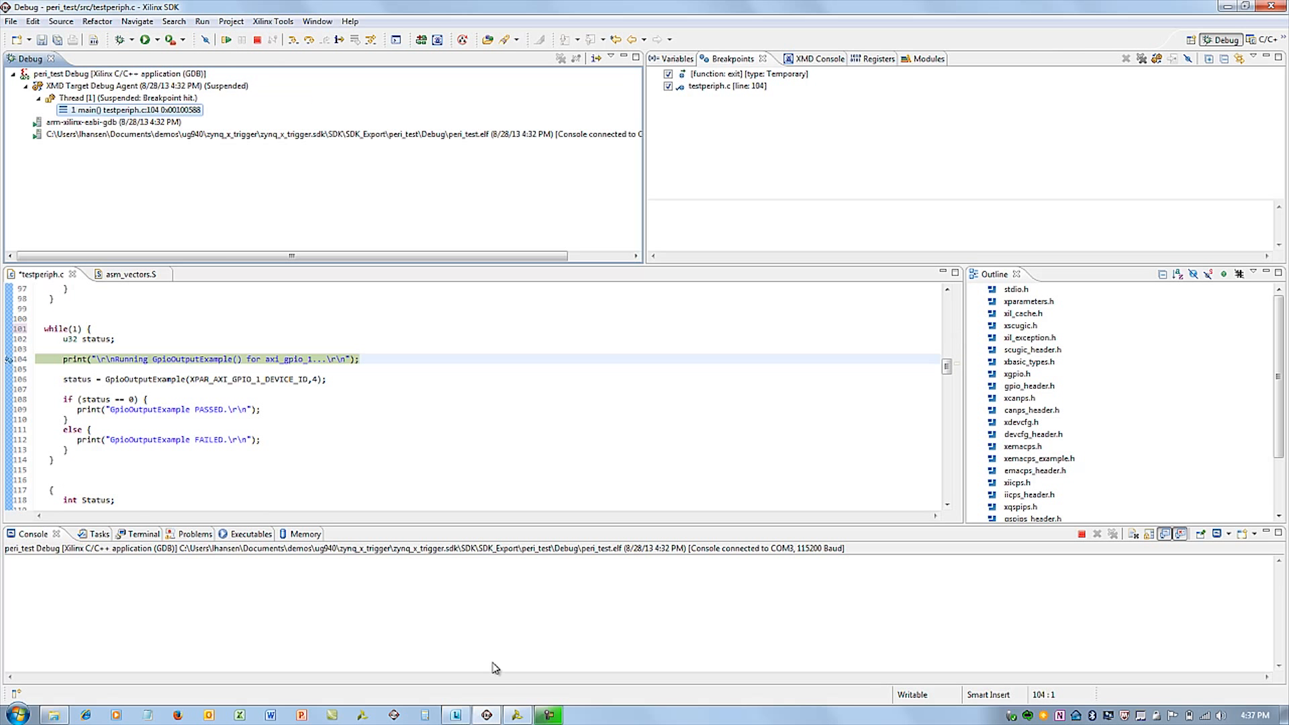
Switch back to Vivado and examine the captured hw_ila_1 waveform closely around the trigger marker at sample 512.
{"action": "left_click", "coordinate": [517, 715]}
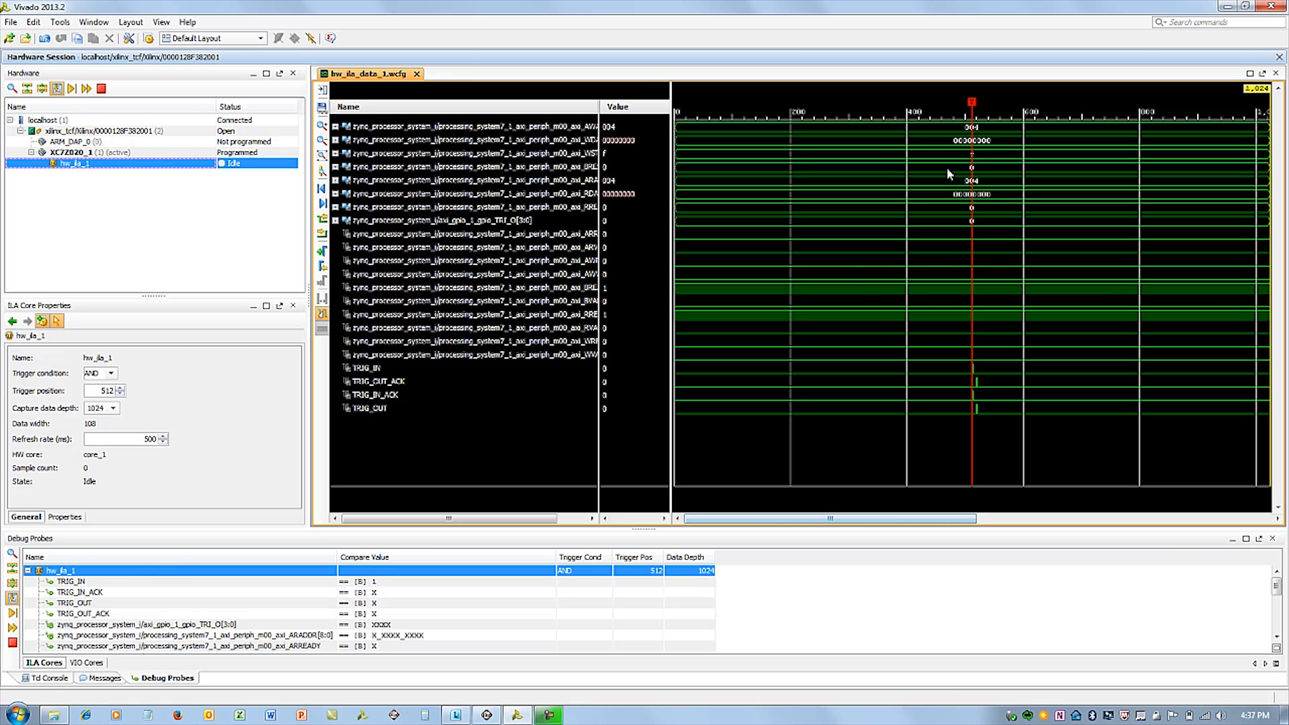
{"action": "left_click_drag", "start_coordinate": [949, 163], "coordinate": [991, 386]}
{"action": "left_click_drag", "start_coordinate": [783, 322], "coordinate": [980, 485]}
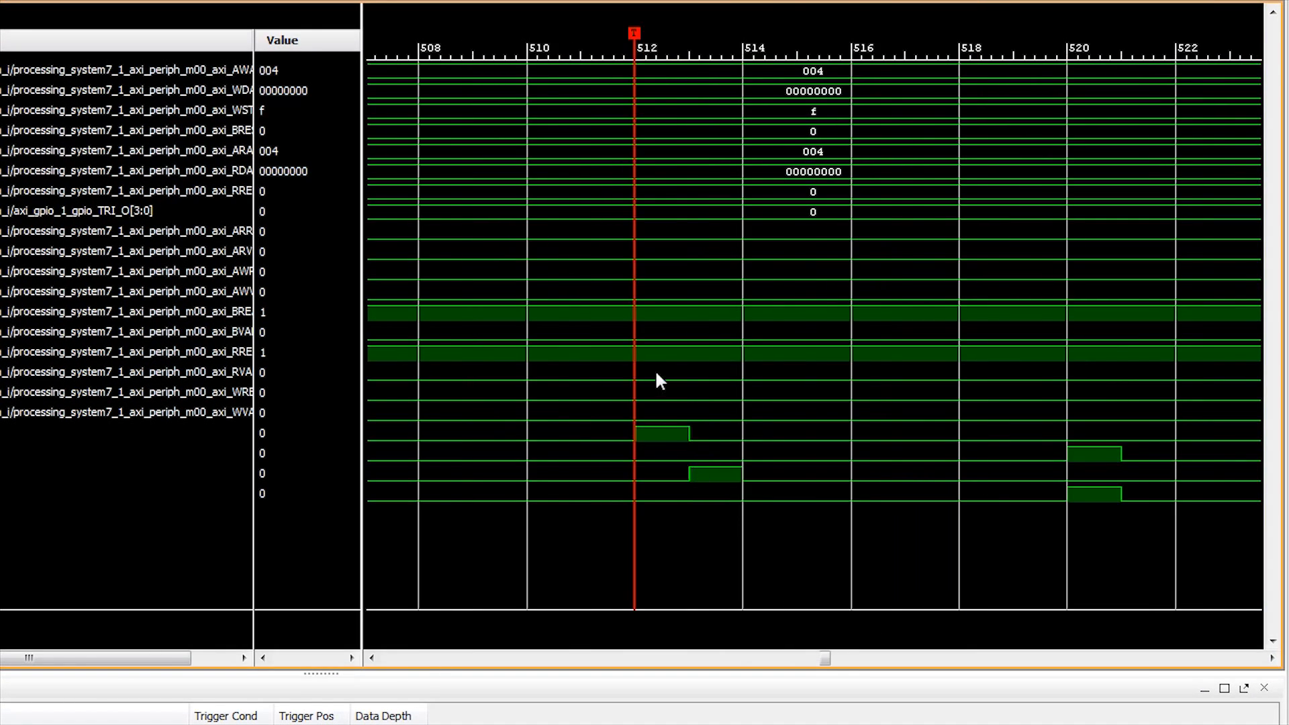